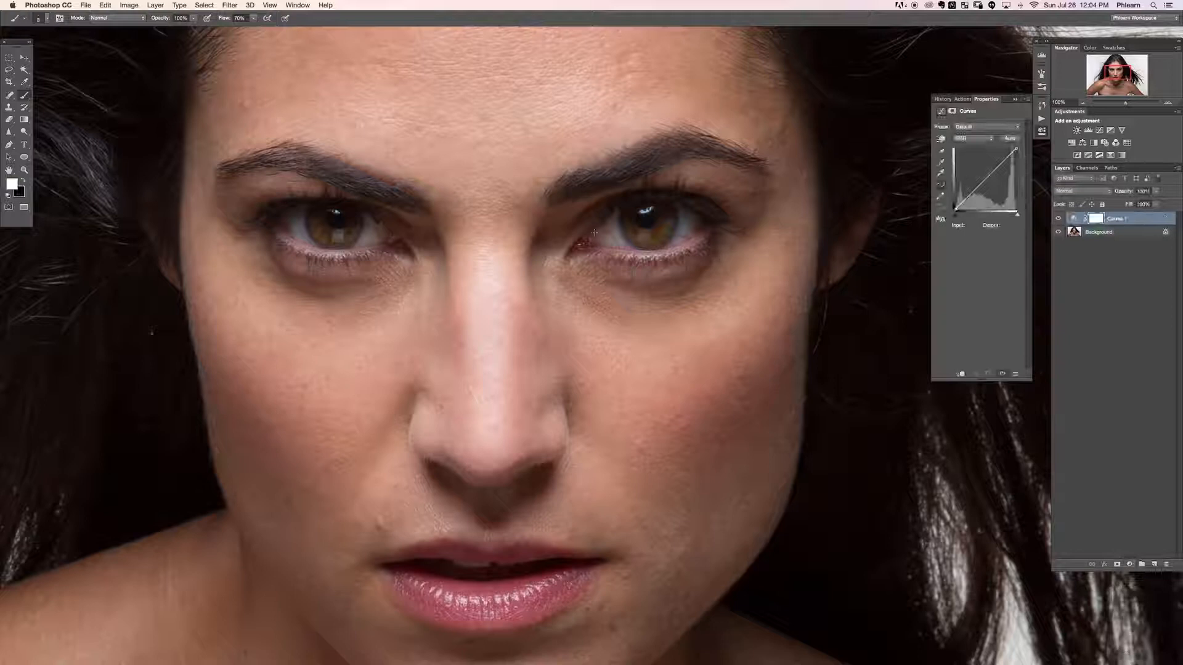
Step: Brighten the image in the Curves adjustment with a point at input 118, output 202, and invert its mask to black
drag(626, 250, 593, 245)
drag(983, 182, 984, 161)
key(super+i)
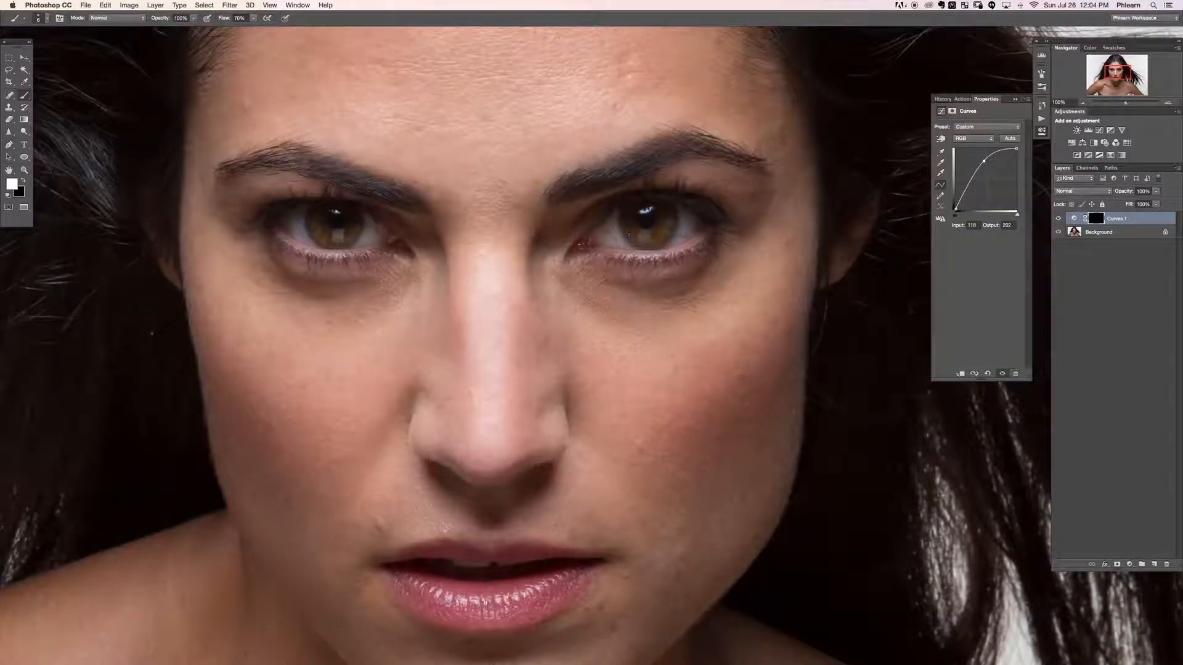
Step: Paint white over both irises on the Curves layer mask to reveal the brightening there
mouse_move(628, 234)
mouse_down()
mouse_move(650, 238)
mouse_move(674, 216)
mouse_move(644, 243)
mouse_move(625, 222)
mouse_move(636, 235)
mouse_move(672, 219)
mouse_up()
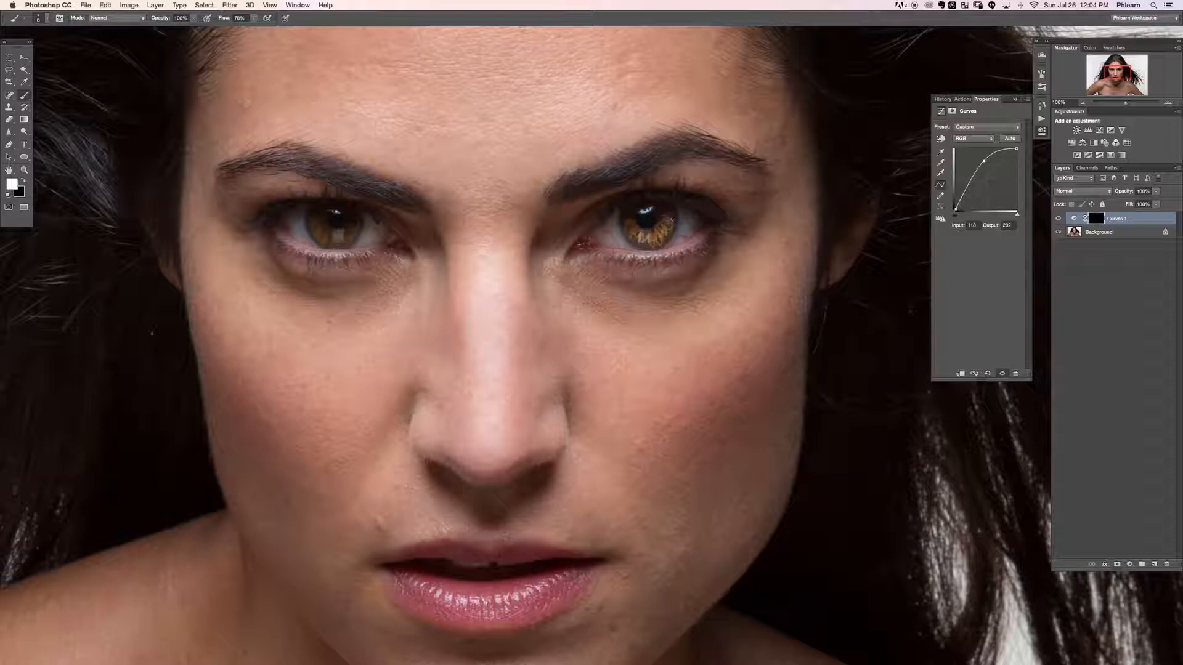
mouse_move(353, 231)
mouse_down()
mouse_move(311, 217)
mouse_move(331, 237)
mouse_up()
mouse_move(653, 228)
mouse_down()
mouse_move(634, 238)
mouse_move(626, 224)
mouse_move(669, 229)
mouse_move(624, 220)
mouse_up()
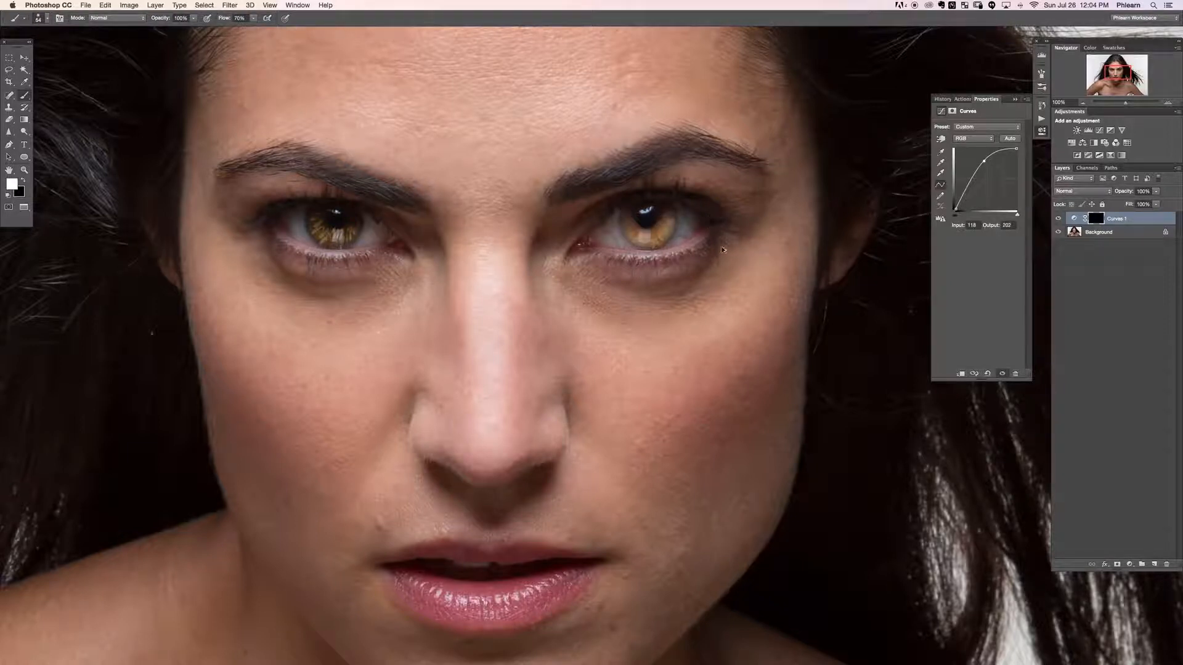
key(super+alt+z)
key(super+alt+z)
mouse_move(328, 232)
mouse_down()
mouse_move(314, 229)
mouse_move(355, 229)
mouse_up()
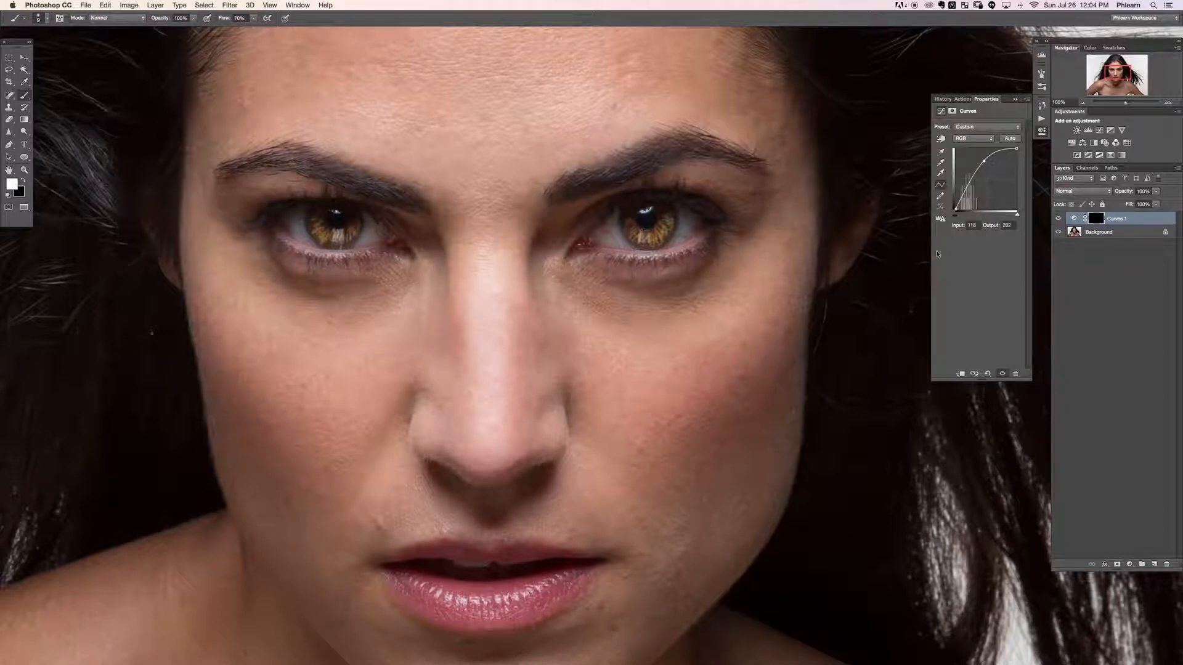
Step: Soften the painted Curves mask with a 4.3-pixel Gaussian Blur
key(super+alt+f)
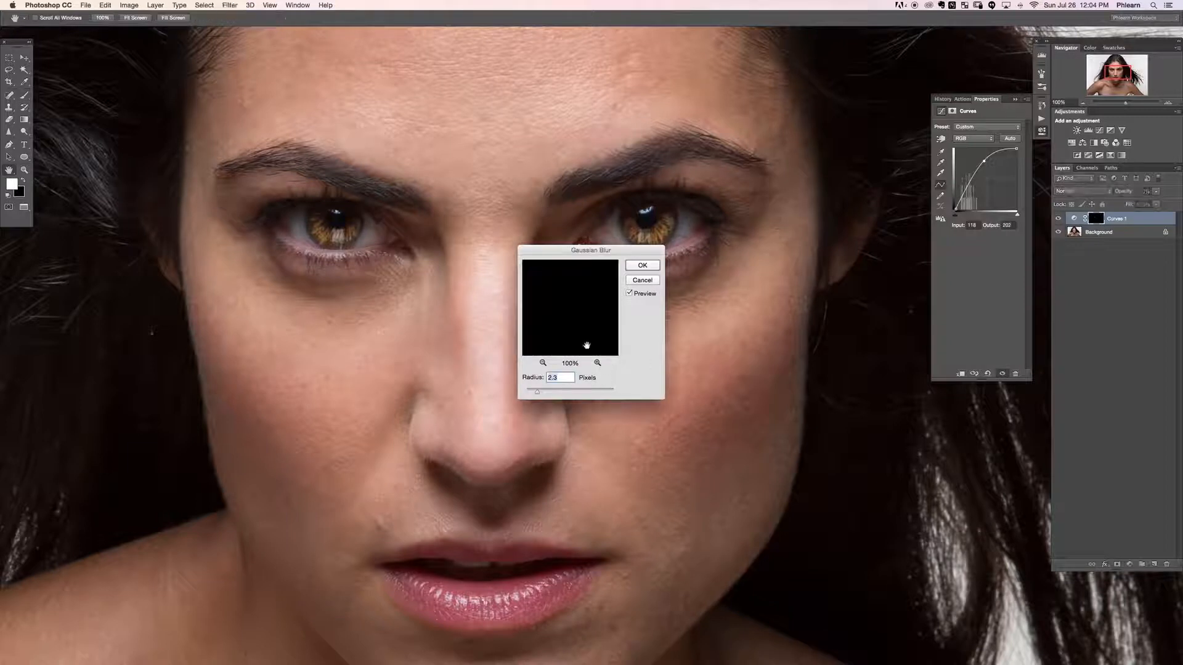
key(shift+Up)
key(shift+Up)
key(Return)
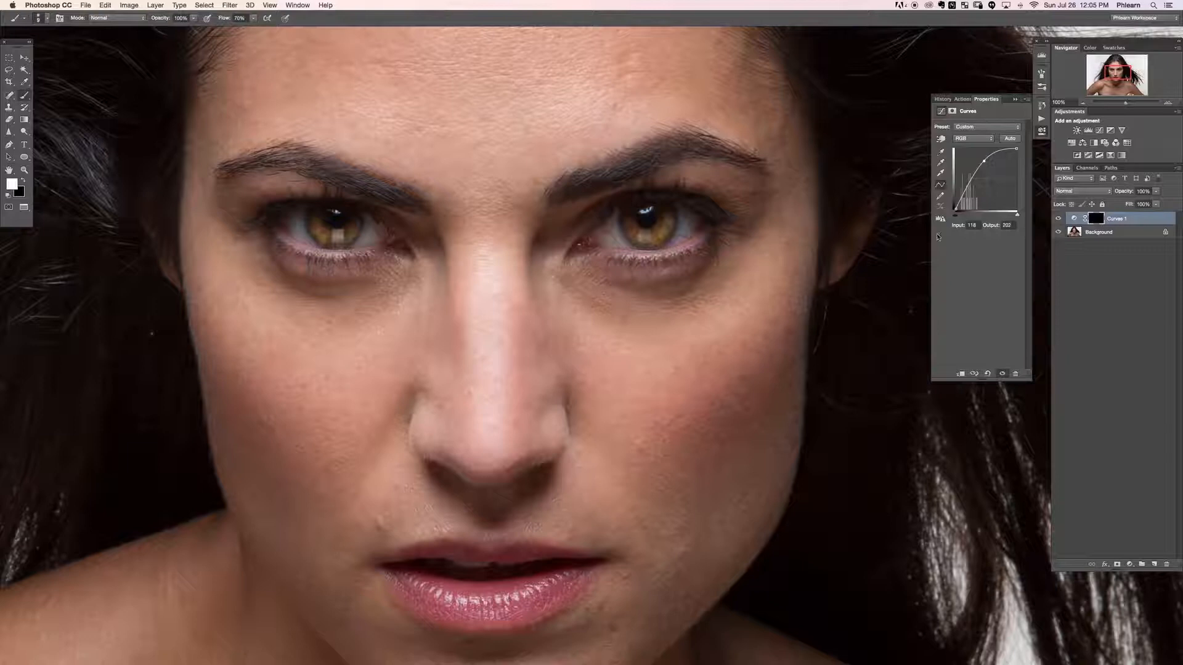
Step: Compare the eyes with and without the Curves brightening by switching the layer's visibility
double_click(1066, 222)
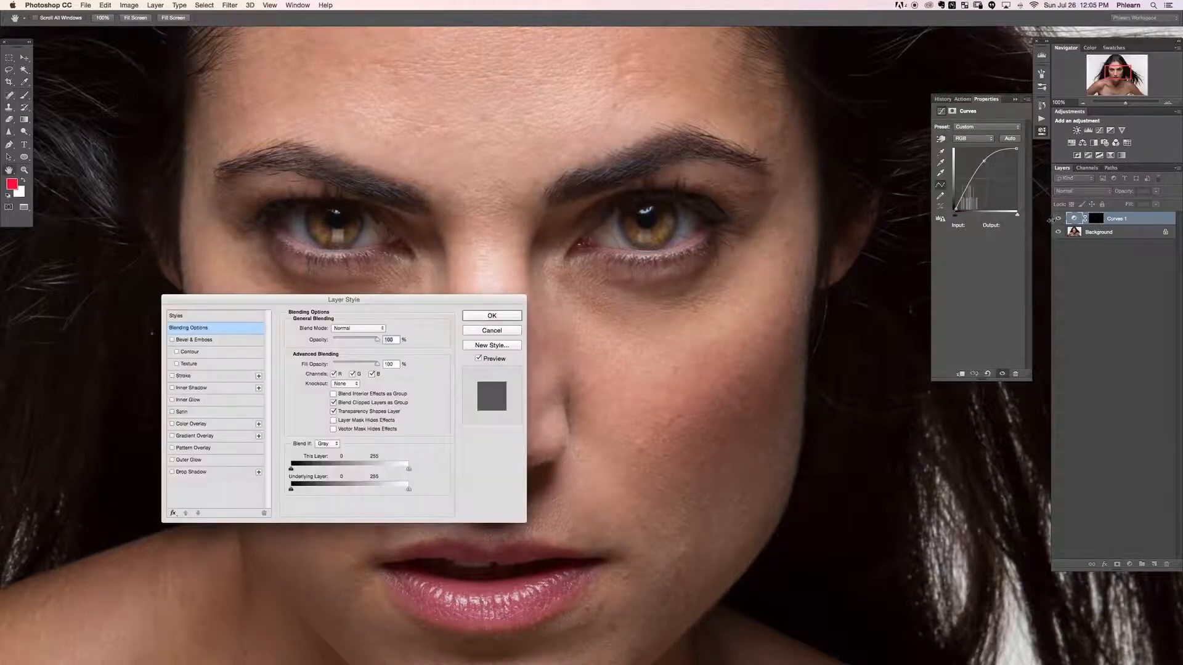
key(Escape)
click(1059, 219)
click(1059, 219)
click(1059, 219)
click(1059, 219)
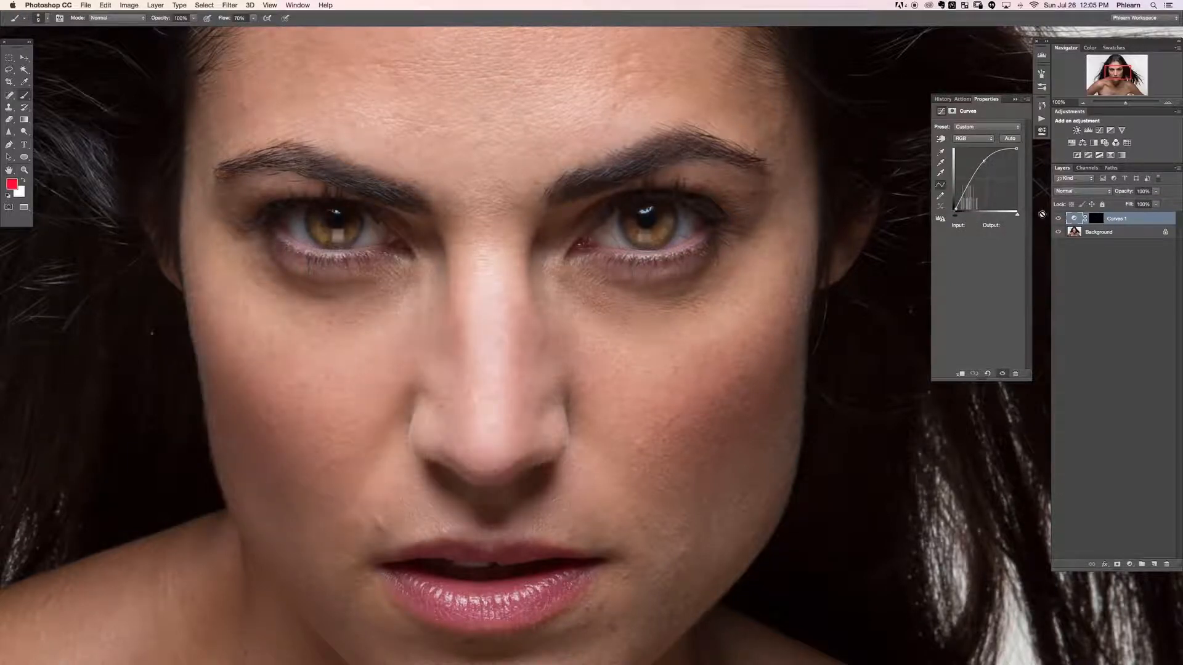
Step: Try a much steeper curve for the iris brightening, and settle its point at input 114, output 208
key(super+0)
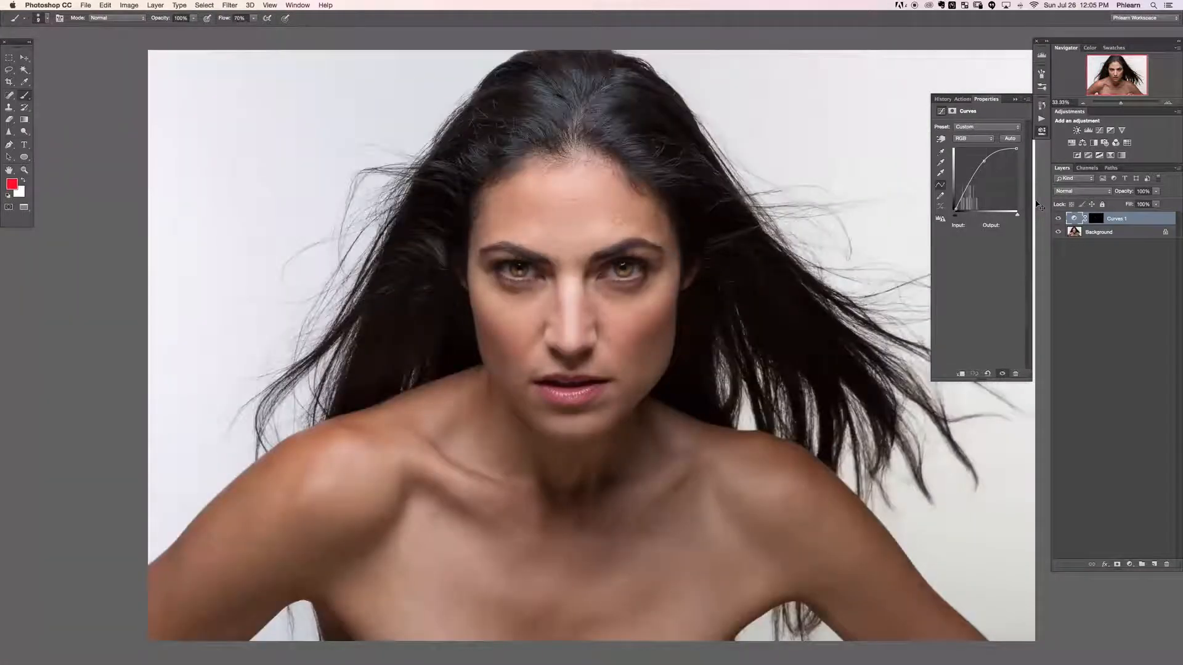
drag(603, 375, 565, 391)
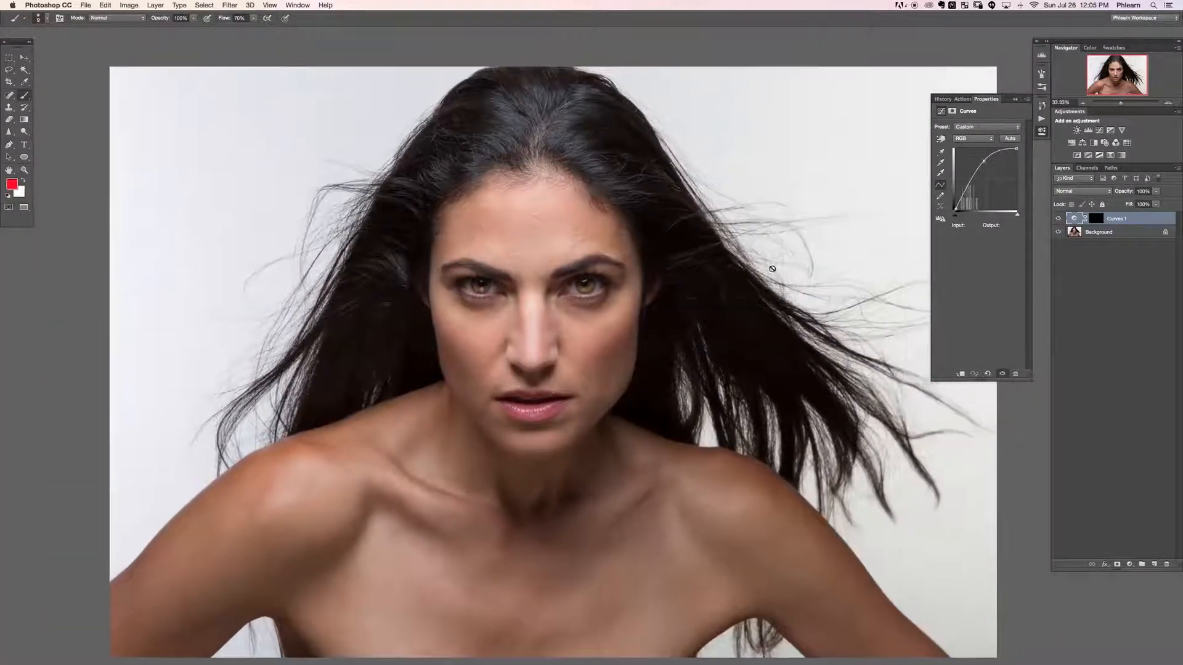
drag(987, 159, 980, 150)
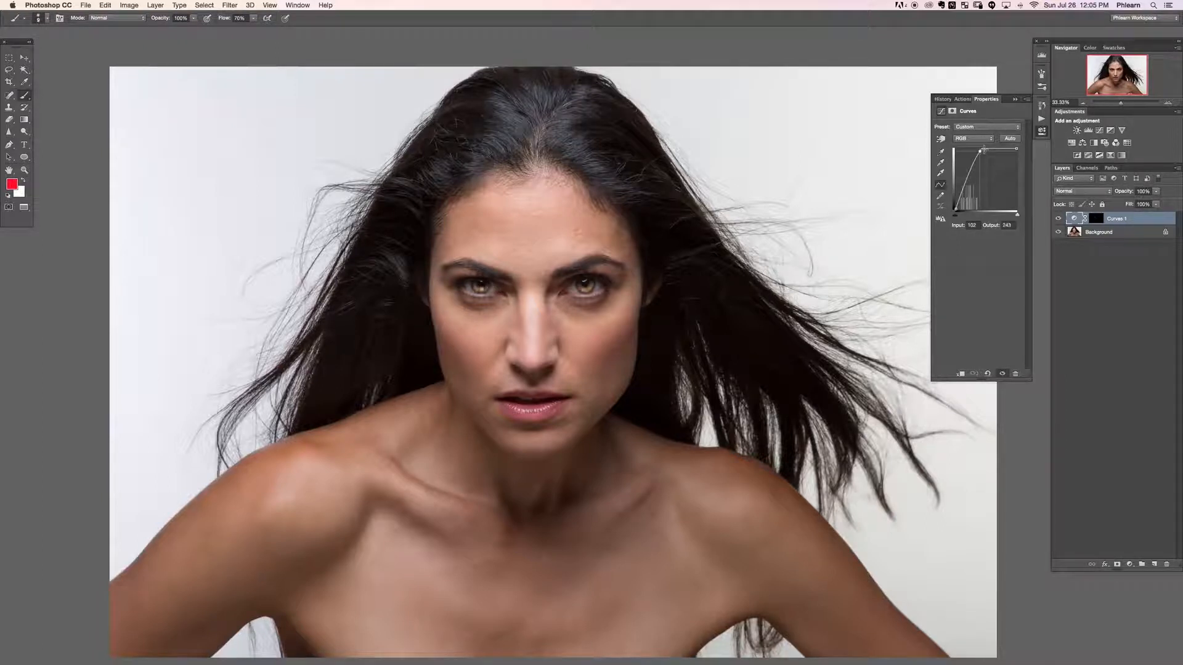
drag(981, 150, 984, 161)
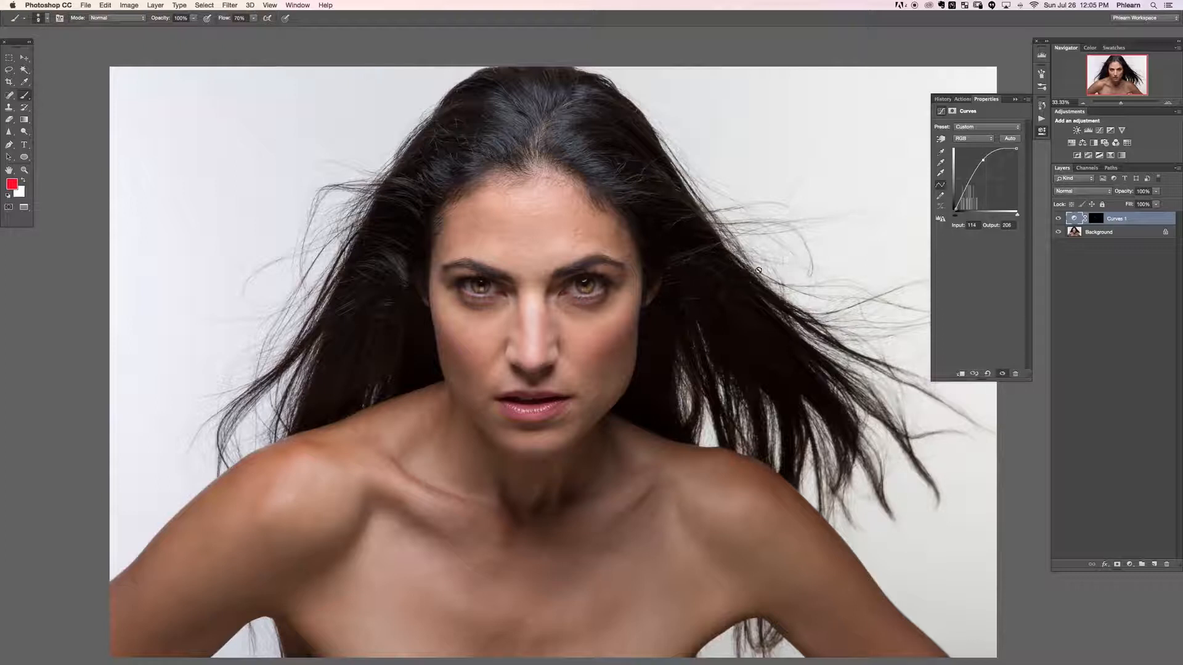
Step: Create a new layer above the Curves layer and paint small red strokes across both irises
click(1095, 219)
key(x)
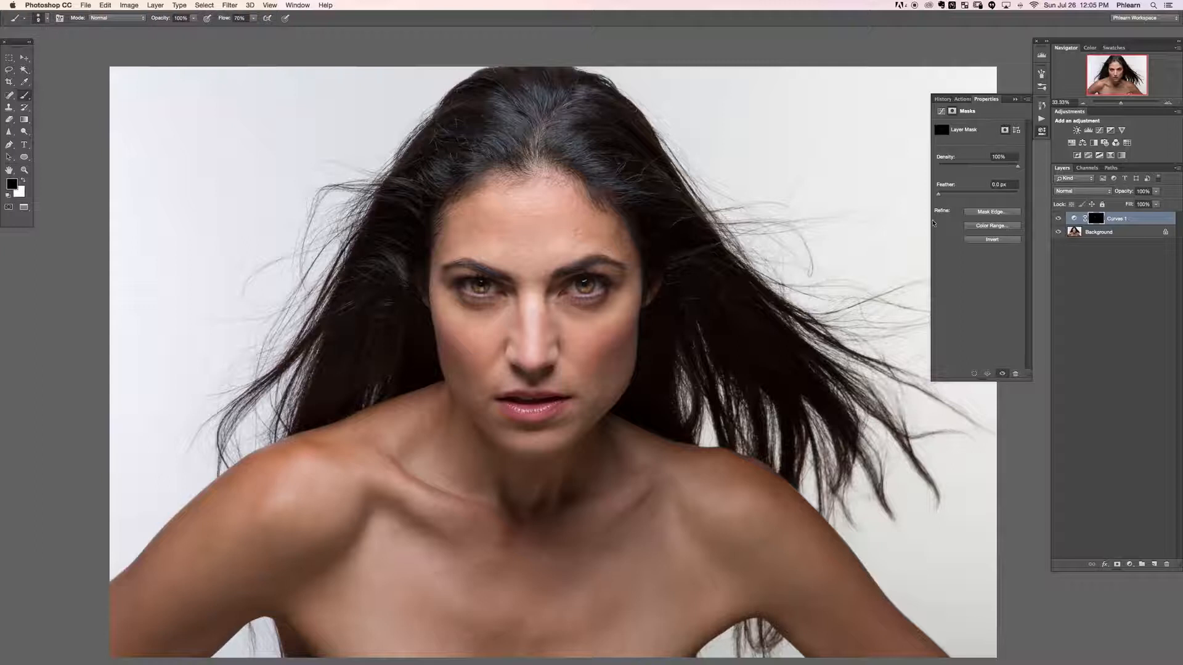
key(super+plus)
key(super+plus)
key(super+plus)
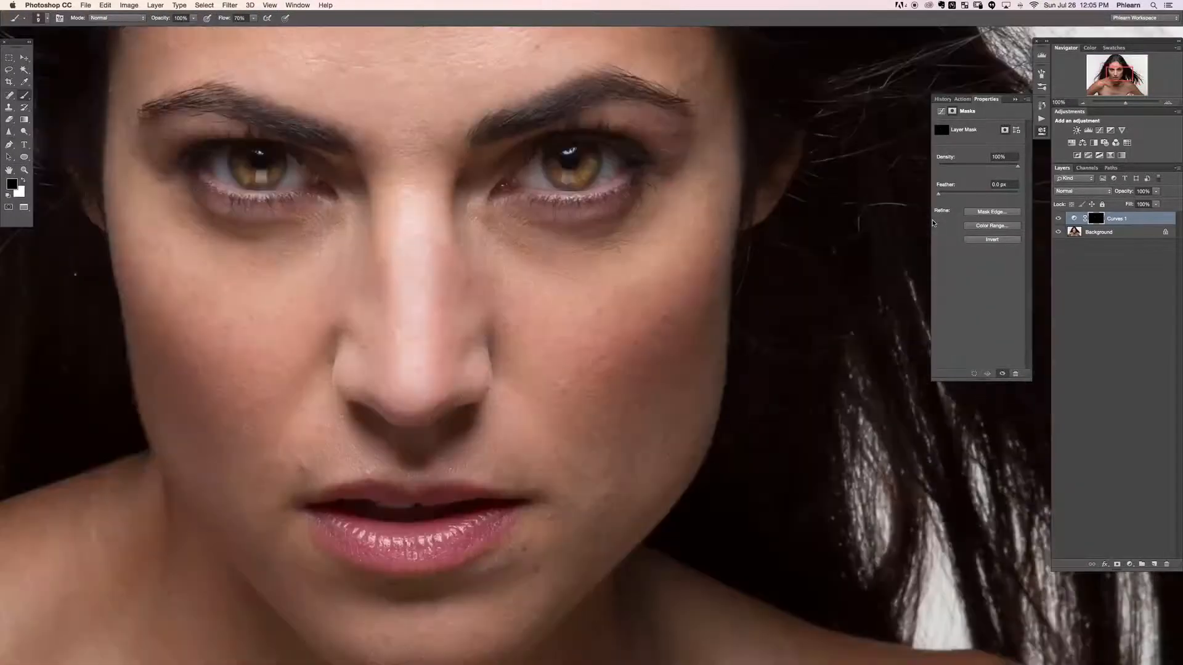
key(super+plus)
drag(445, 259, 601, 589)
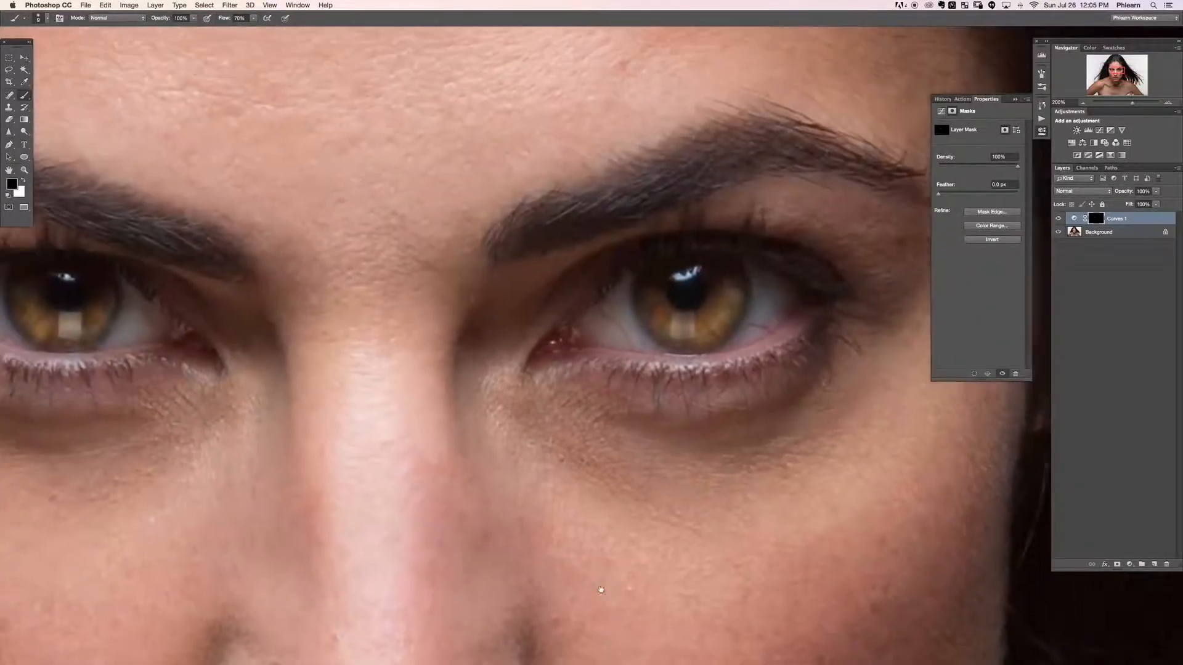
key(super+shift+alt+n)
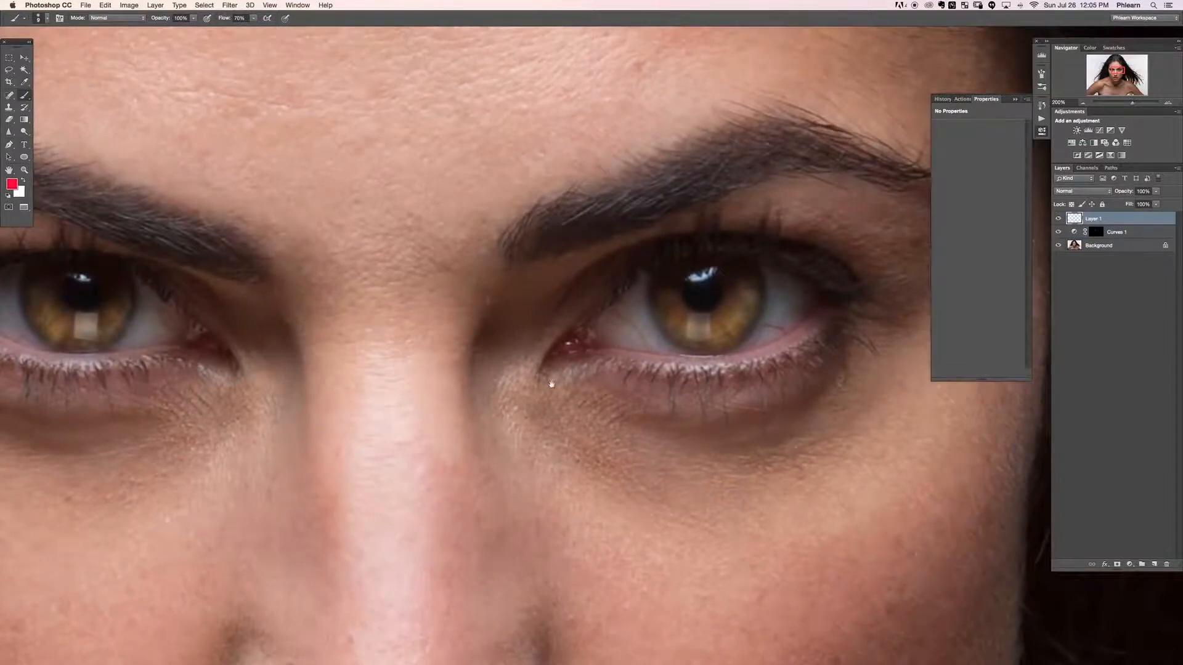
drag(558, 319, 573, 336)
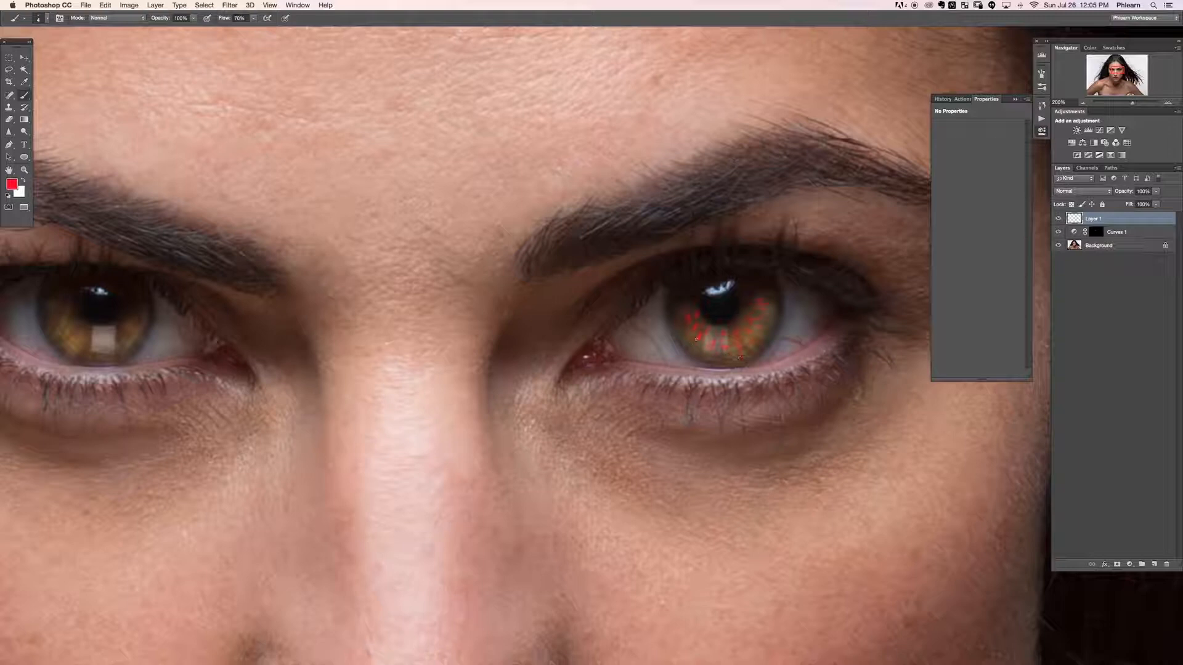
drag(526, 369, 896, 355)
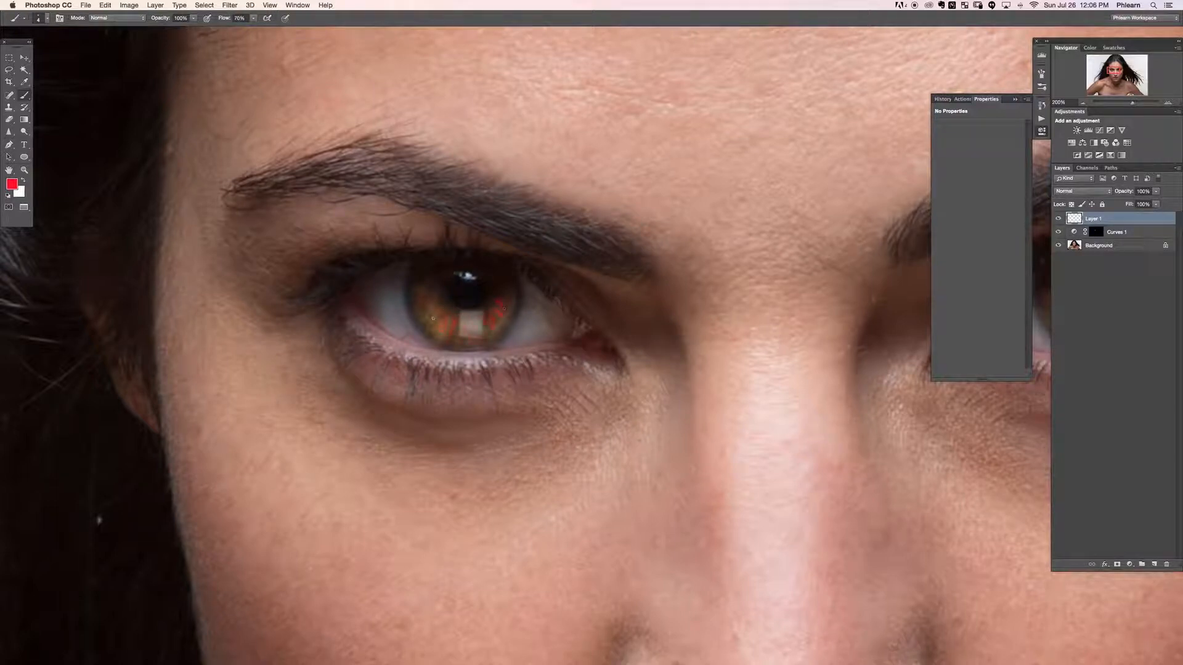
Step: Set the blend mode of the red iris strokes layer to Color Dodge
key(super+minus)
key(super+minus)
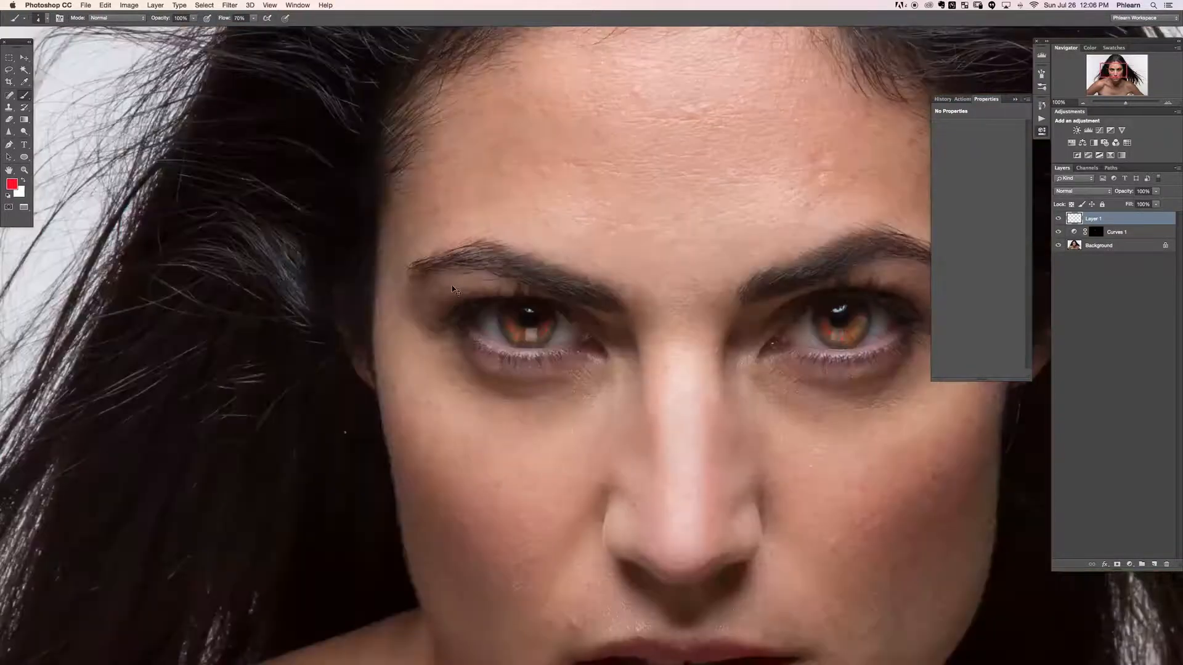
drag(924, 347, 795, 309)
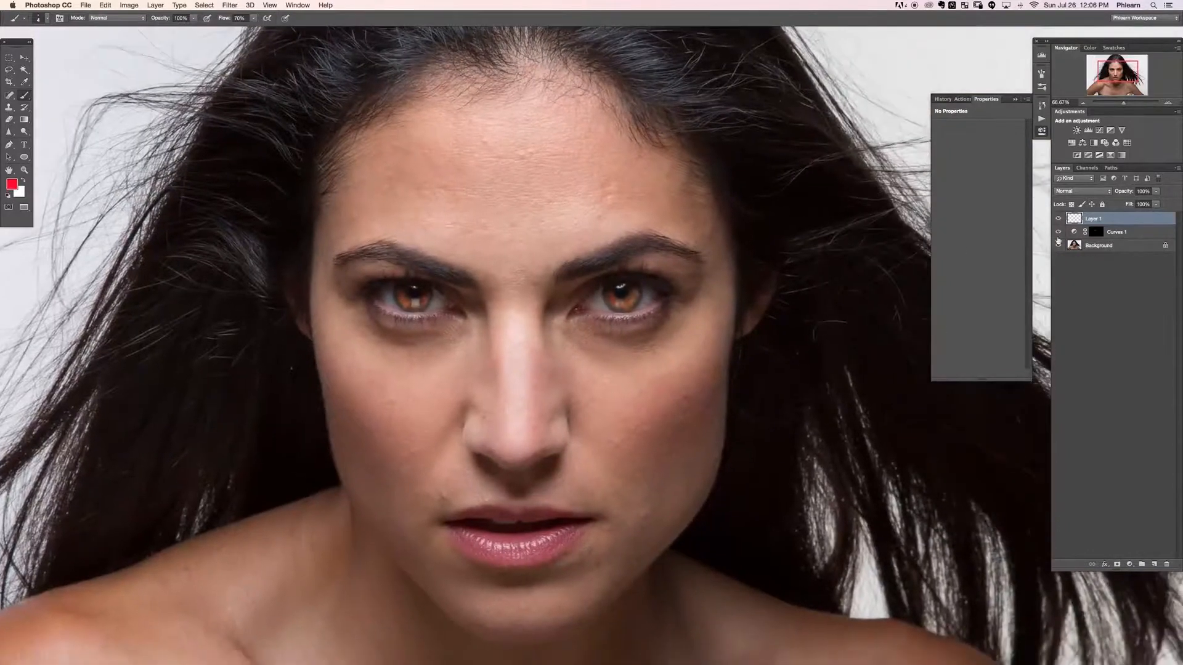
click(1067, 193)
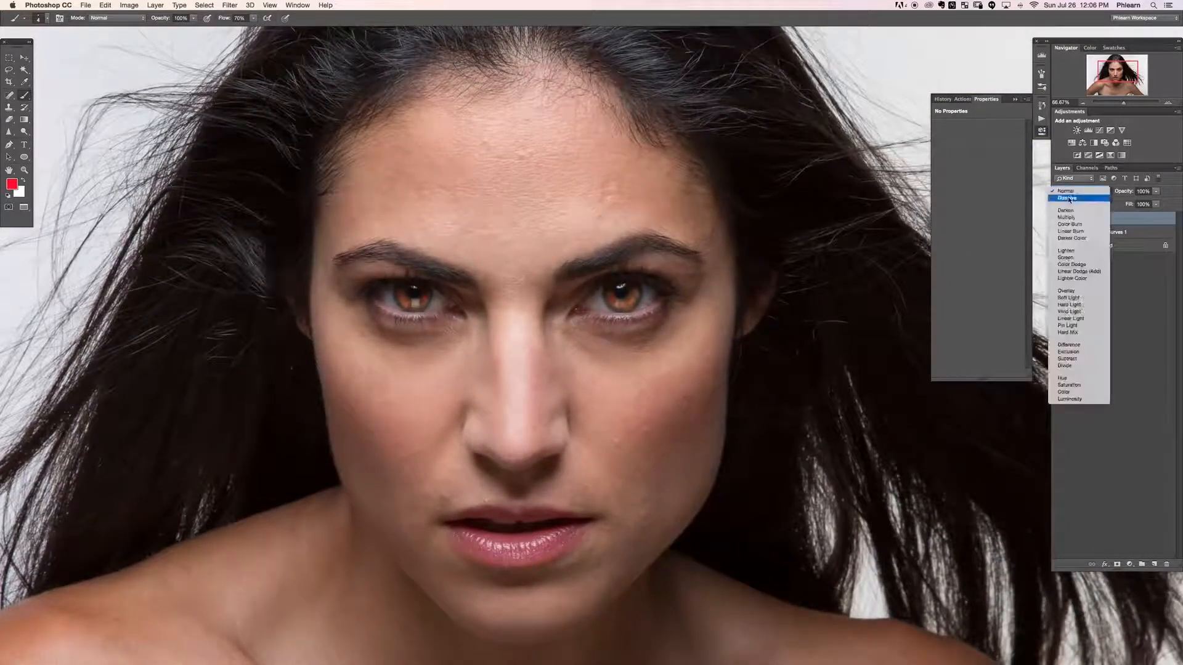
click(1089, 266)
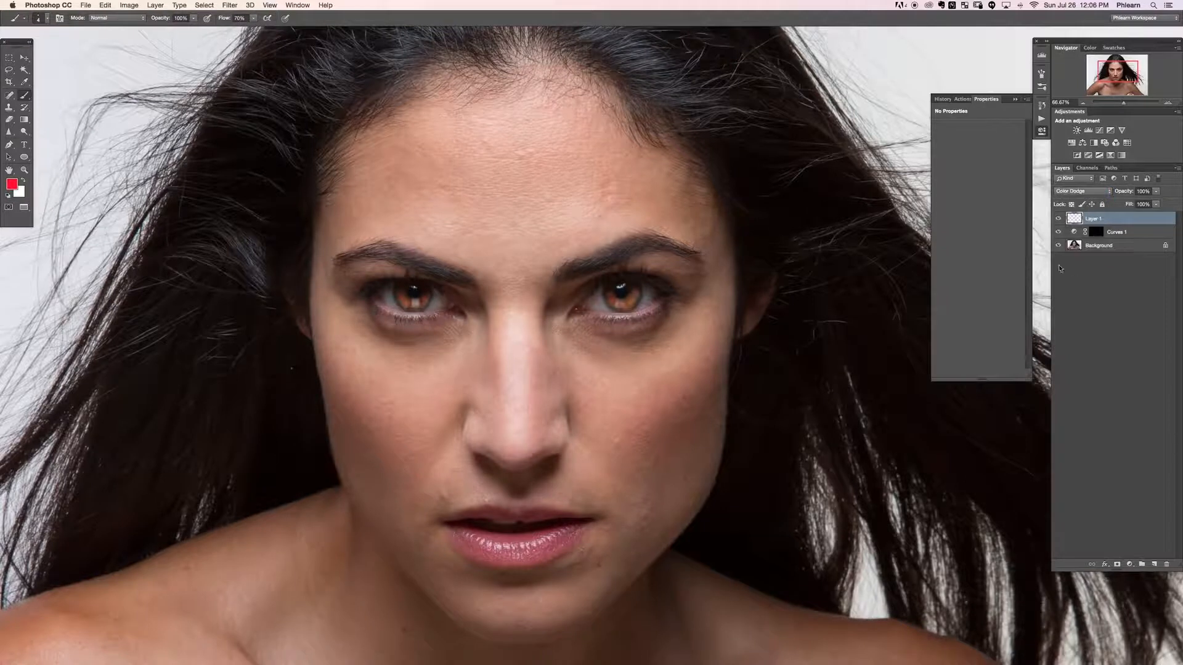
Step: Slightly soften the red iris strokes with a small-radius Gaussian Blur, and compare the eyes with the layer hidden and shown
key(super+plus)
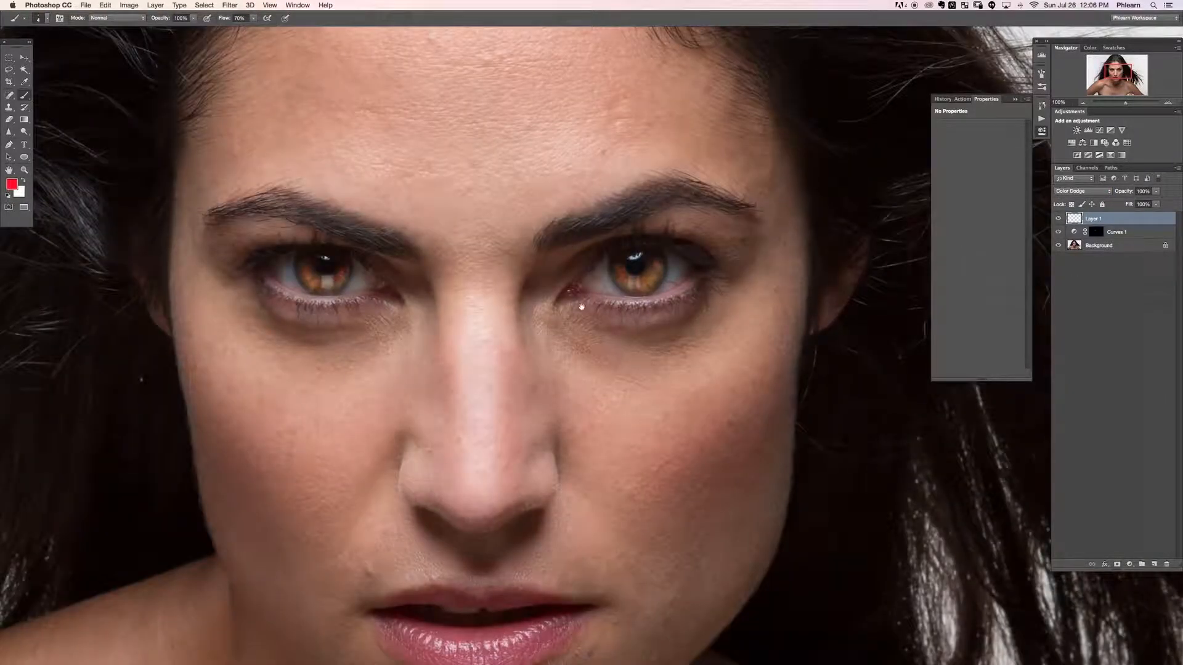
key(super+alt+f)
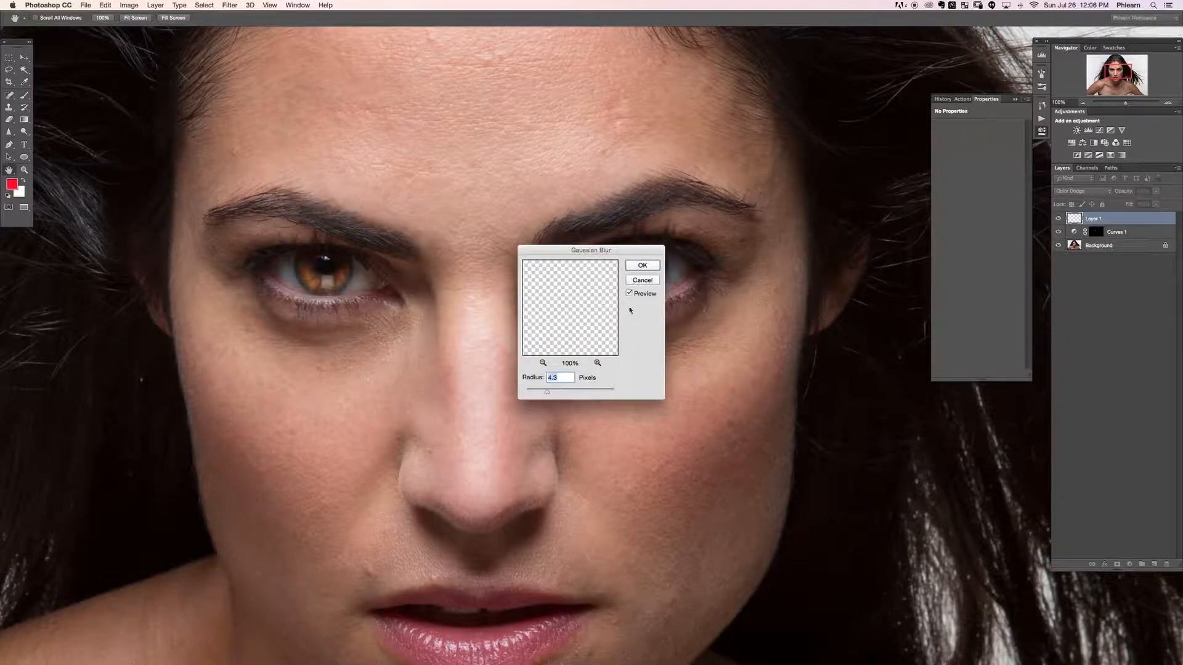
drag(632, 288, 748, 368)
text(0.1)
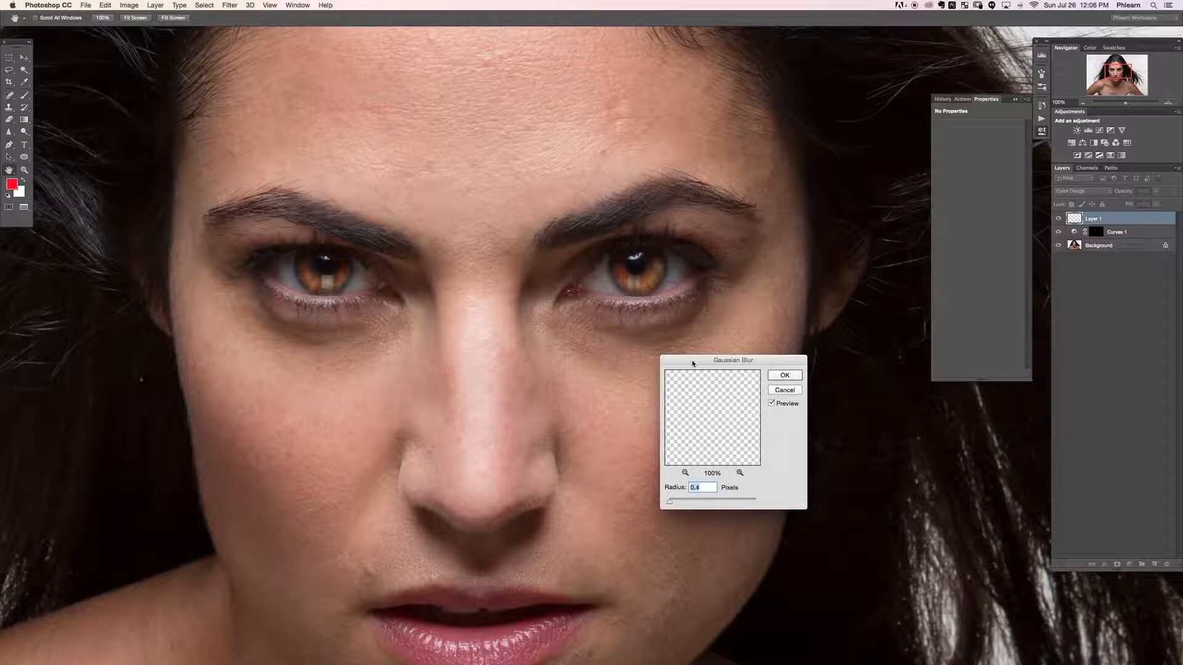
key(Up)
key(Up)
key(Return)
key(b)
scroll(591, 345, down, 3)
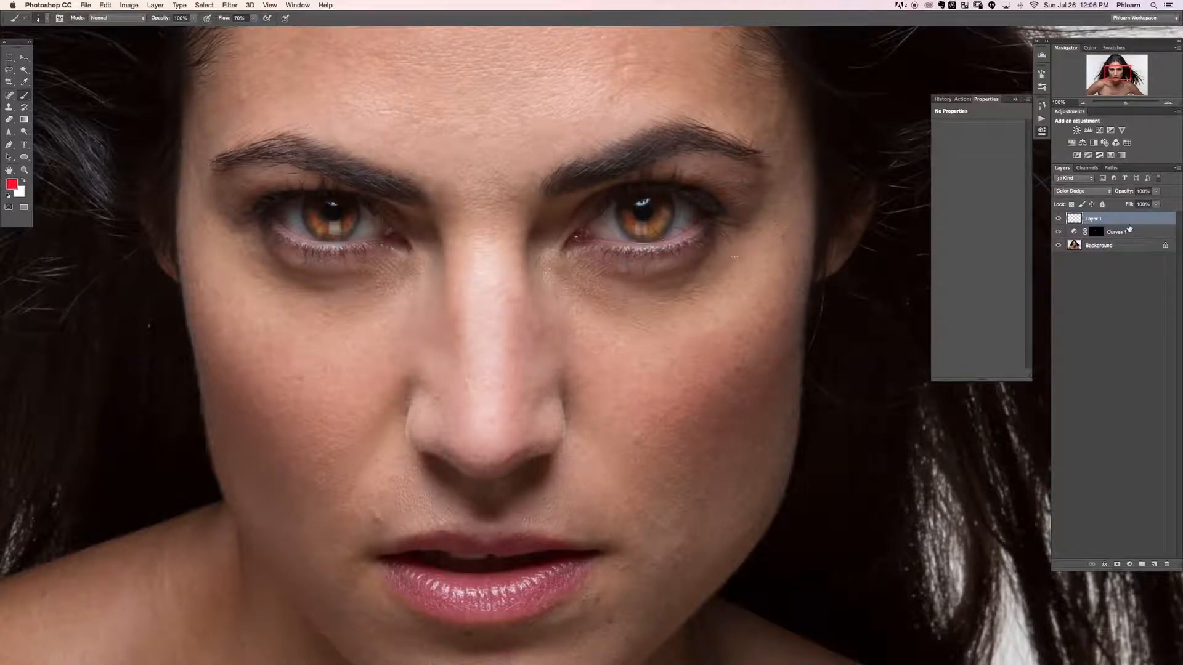
click(1060, 218)
click(1059, 218)
key(super+u)
drag(835, 237, 787, 247)
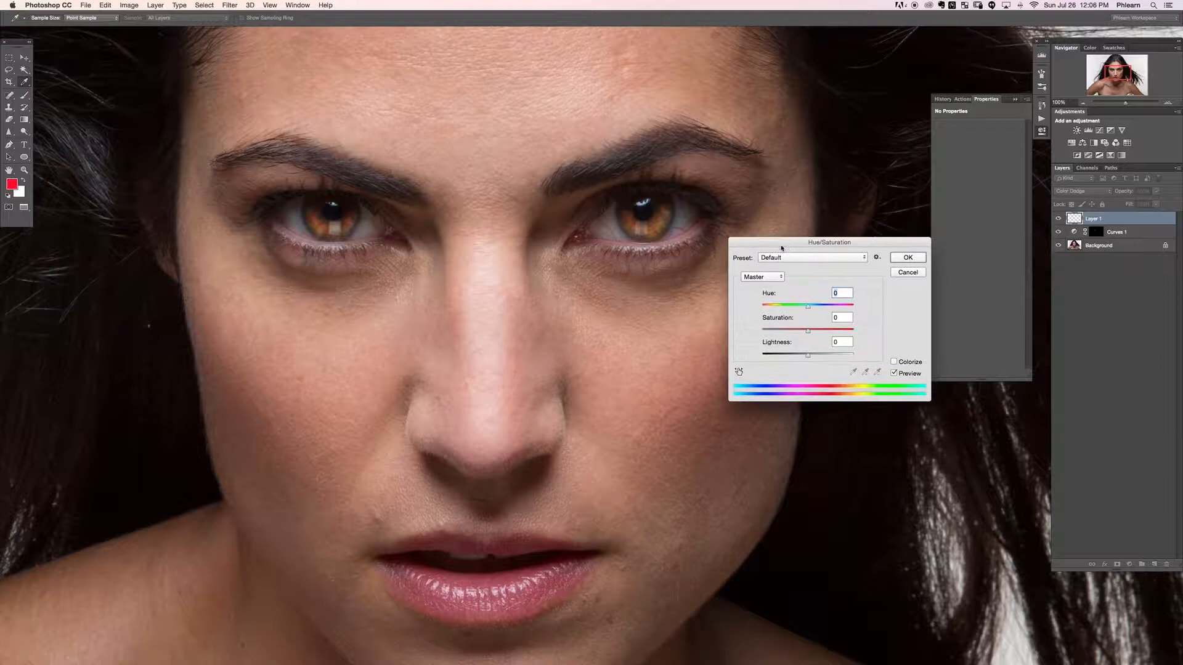
key(Escape)
Step: Recolor the iris strokes with Hue/Saturation, using Hue +52, Saturation -7 and Lightness -24
click(129, 5)
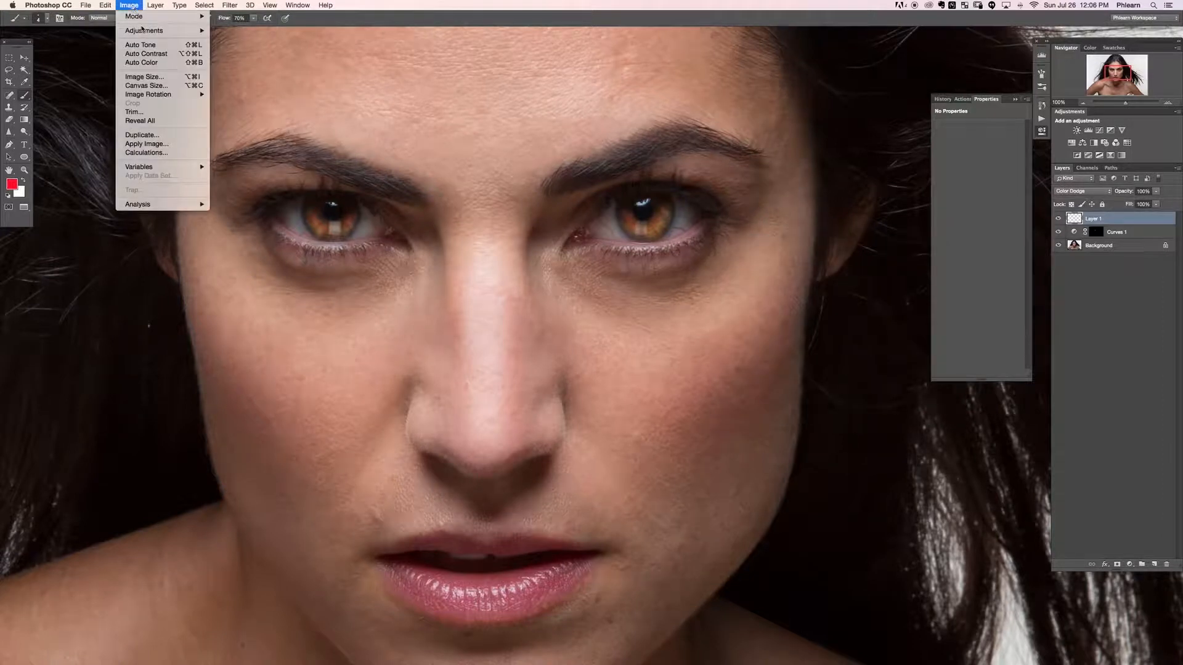
mouse_move(143, 32)
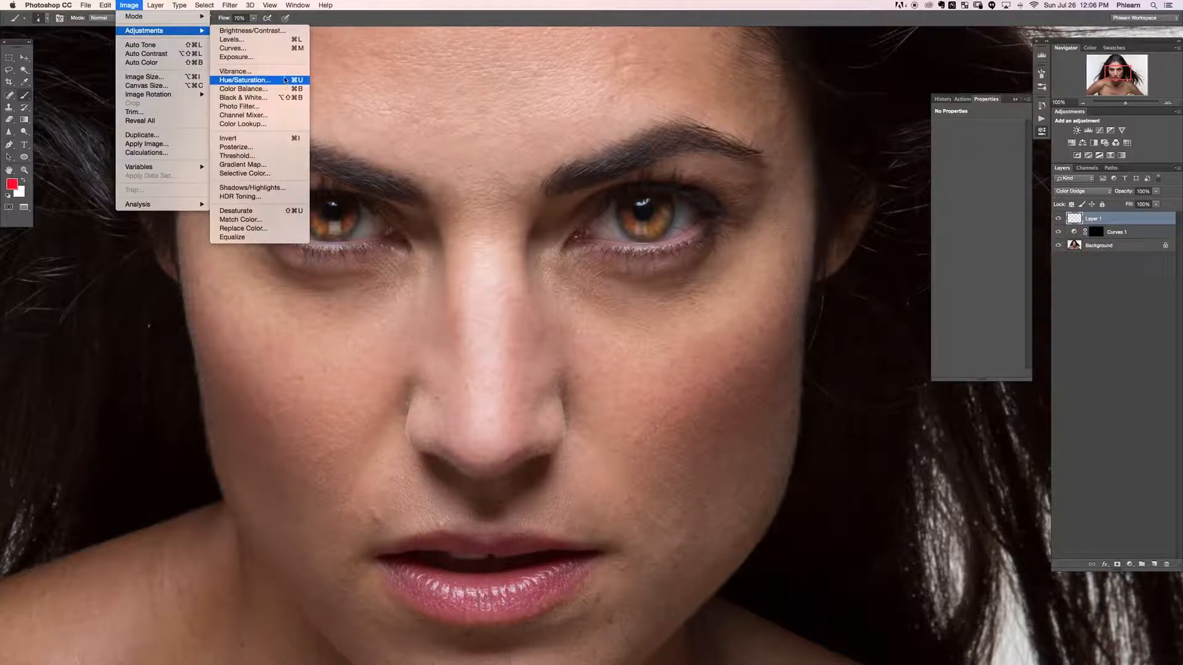
click(285, 83)
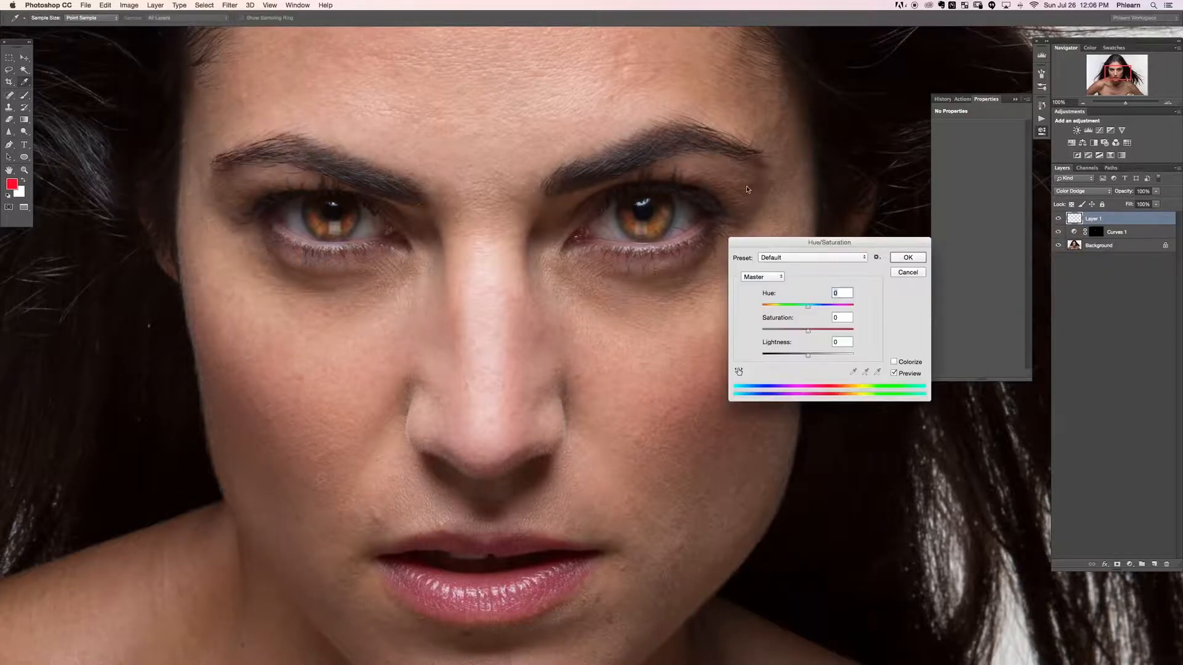
drag(785, 238, 604, 307)
drag(623, 365, 625, 390)
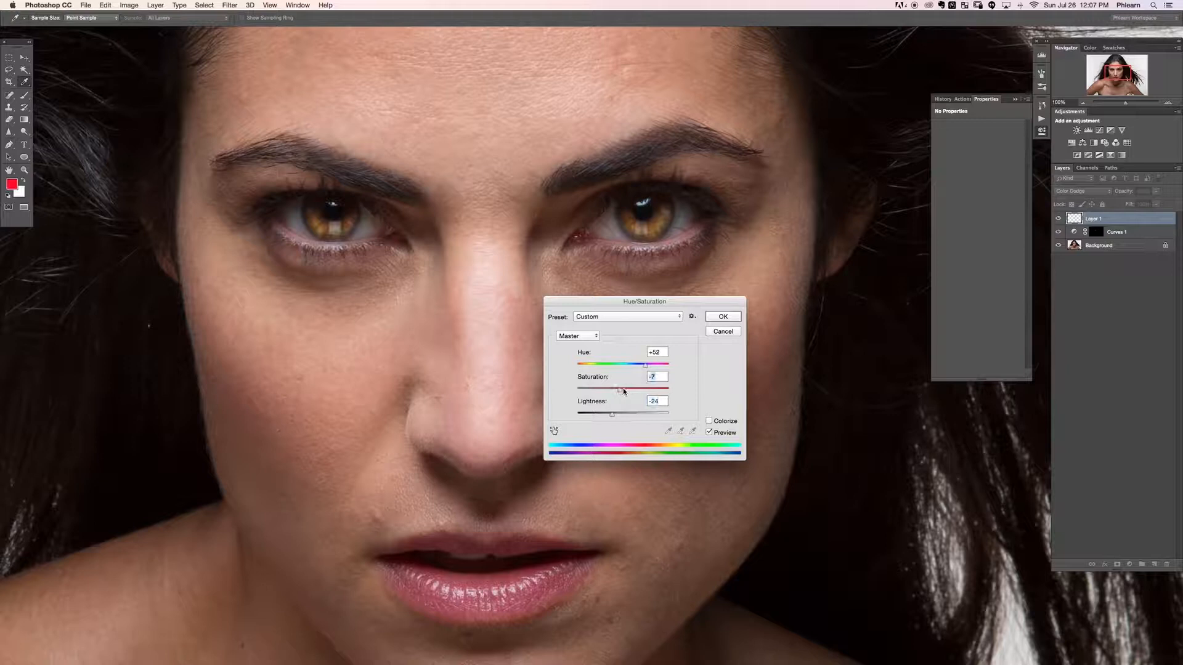
click(721, 316)
Step: Check the recolored iris strokes against the hidden layer, and lower the layer's opacity to 71%
click(1061, 220)
click(1060, 221)
click(1061, 221)
click(1061, 220)
drag(1125, 193, 1113, 194)
Step: Compare the whole face with and without the iris color layer from a wider view
key(super+minus)
key(super+minus)
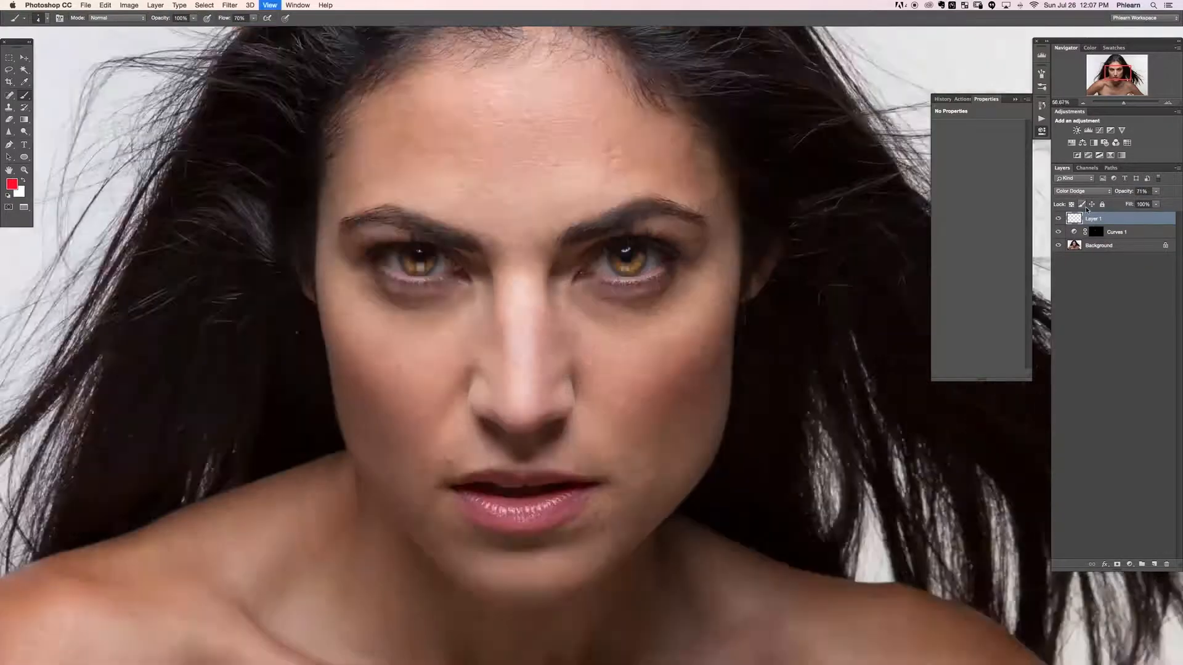
click(1059, 220)
click(1059, 220)
click(1059, 220)
click(1060, 220)
click(1059, 220)
click(1059, 220)
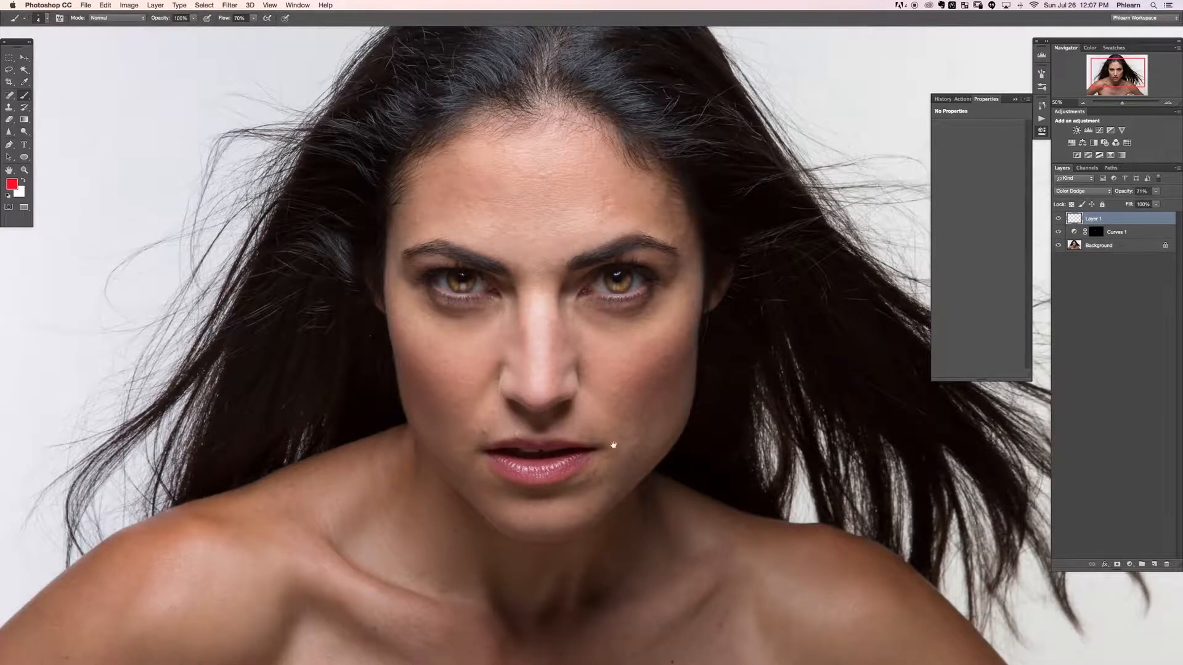
Step: Weaken the iris brightening by moving the midtone point of the Curves 1 adjustment to Input 126, Output 190
key(super+minus)
key(super+minus)
key(super+plus)
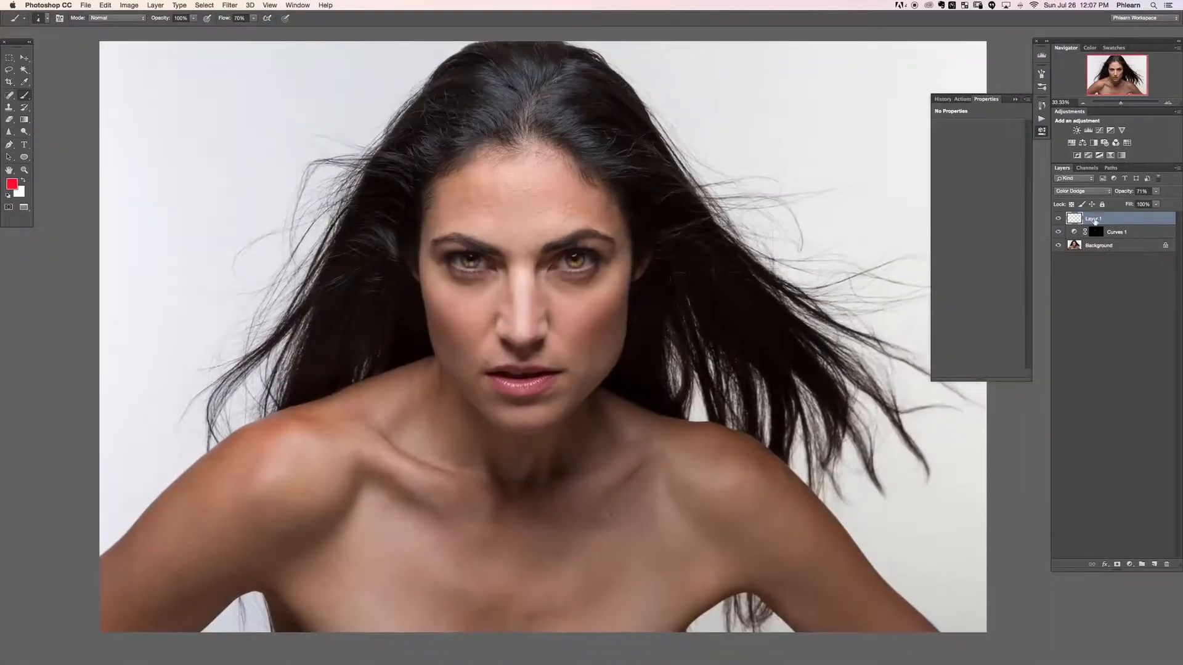
click(1132, 231)
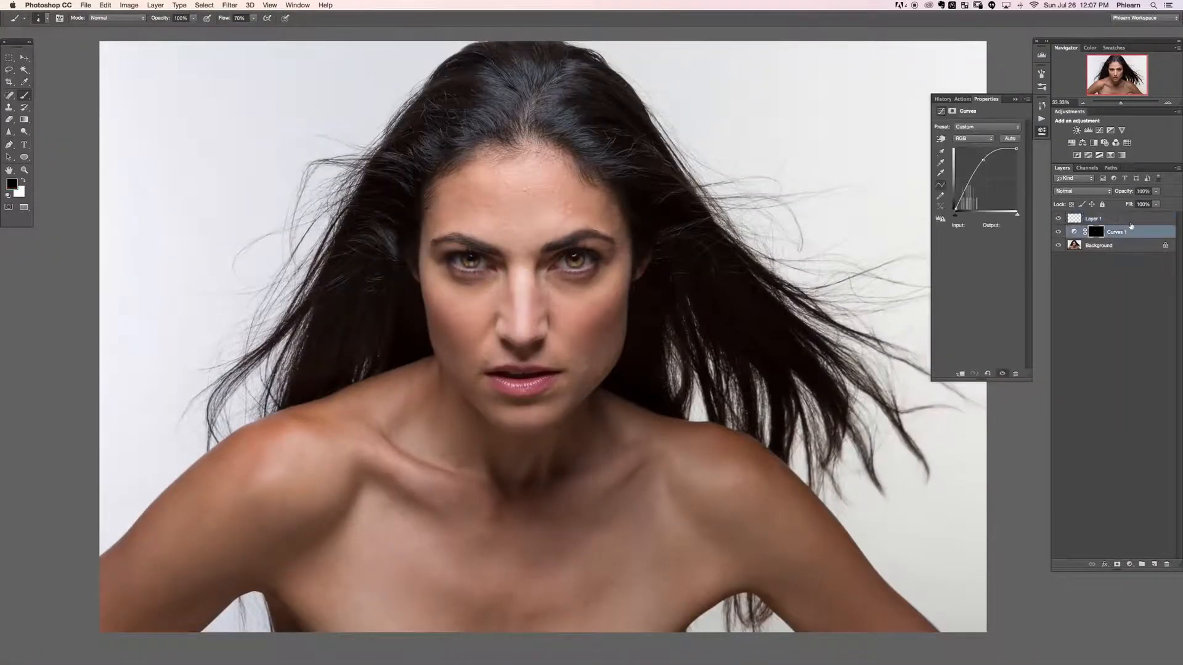
drag(985, 165, 989, 168)
drag(603, 342, 601, 329)
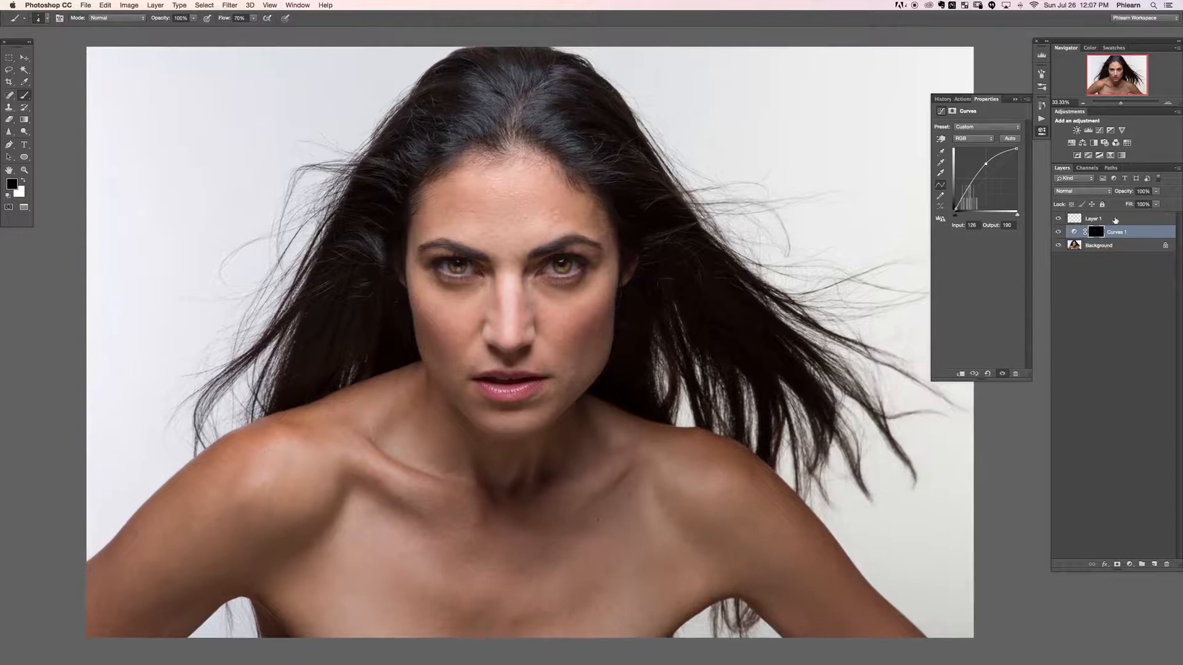
Step: Make the Color Dodge iris layer active and bring both eyes into a 200% close-up
click(1117, 219)
key(super+plus)
key(super+plus)
key(super+plus)
key(super+plus)
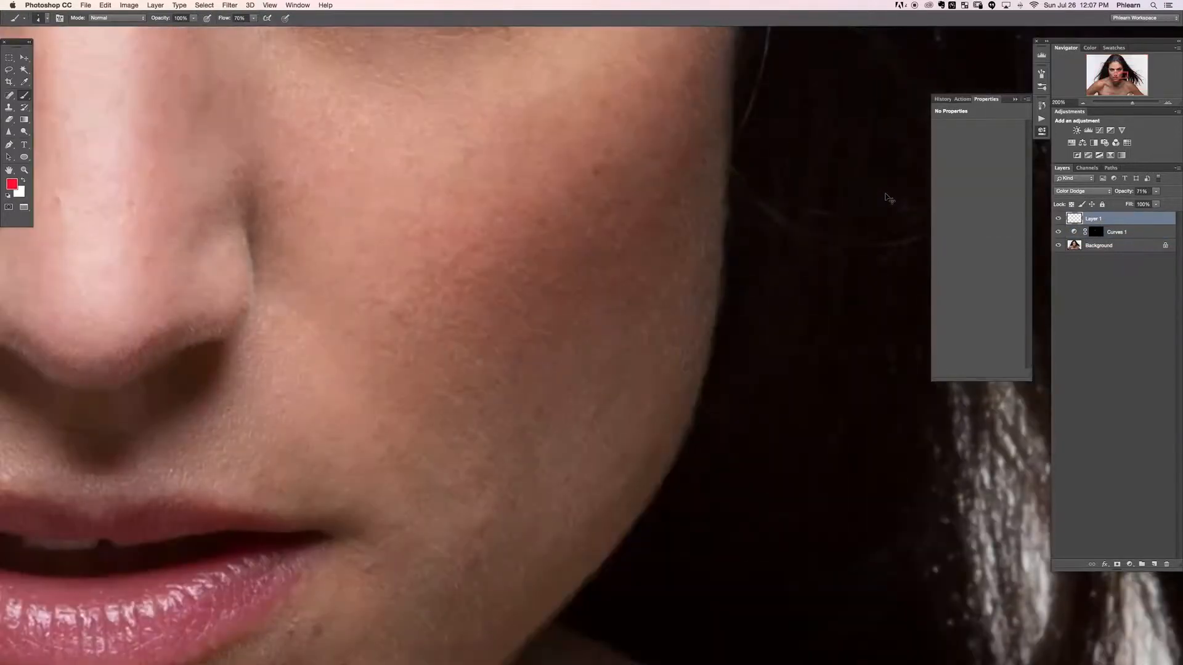
drag(247, 193, 655, 359)
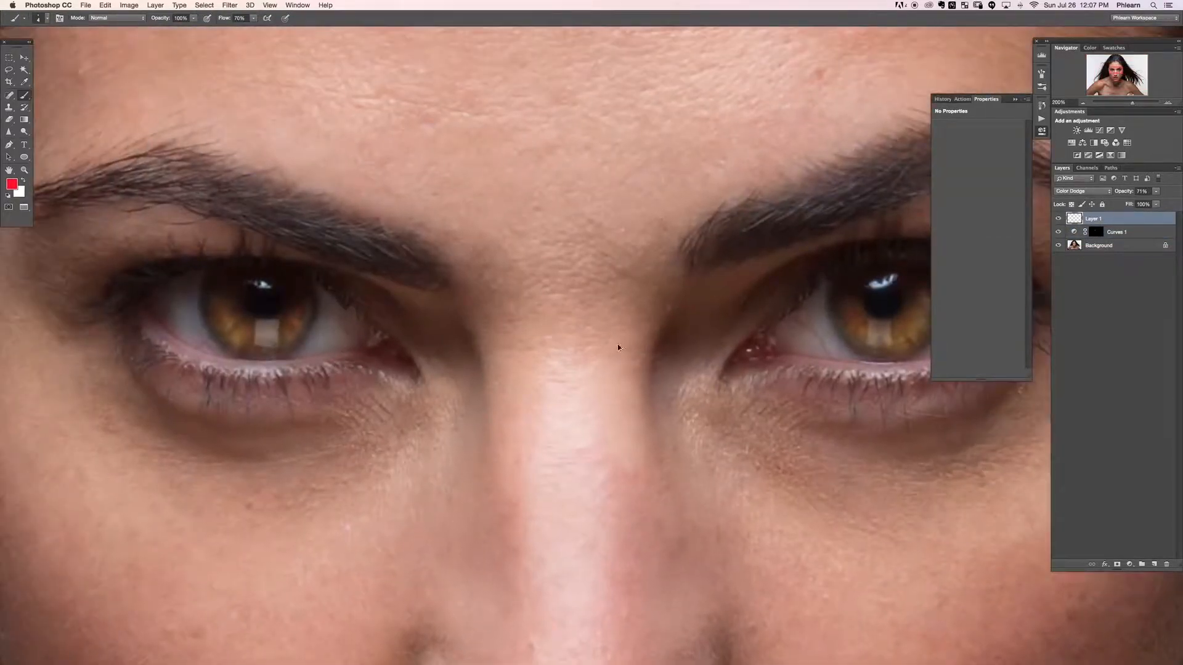
key(super+alt+shift+n)
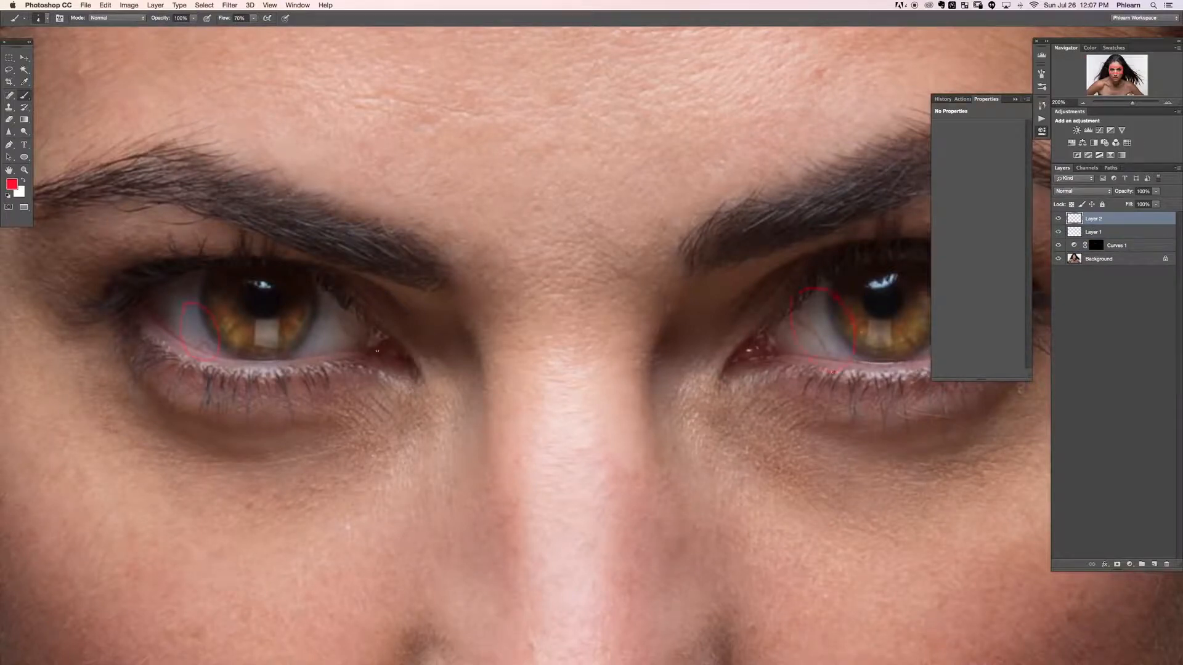
drag(634, 353, 224, 396)
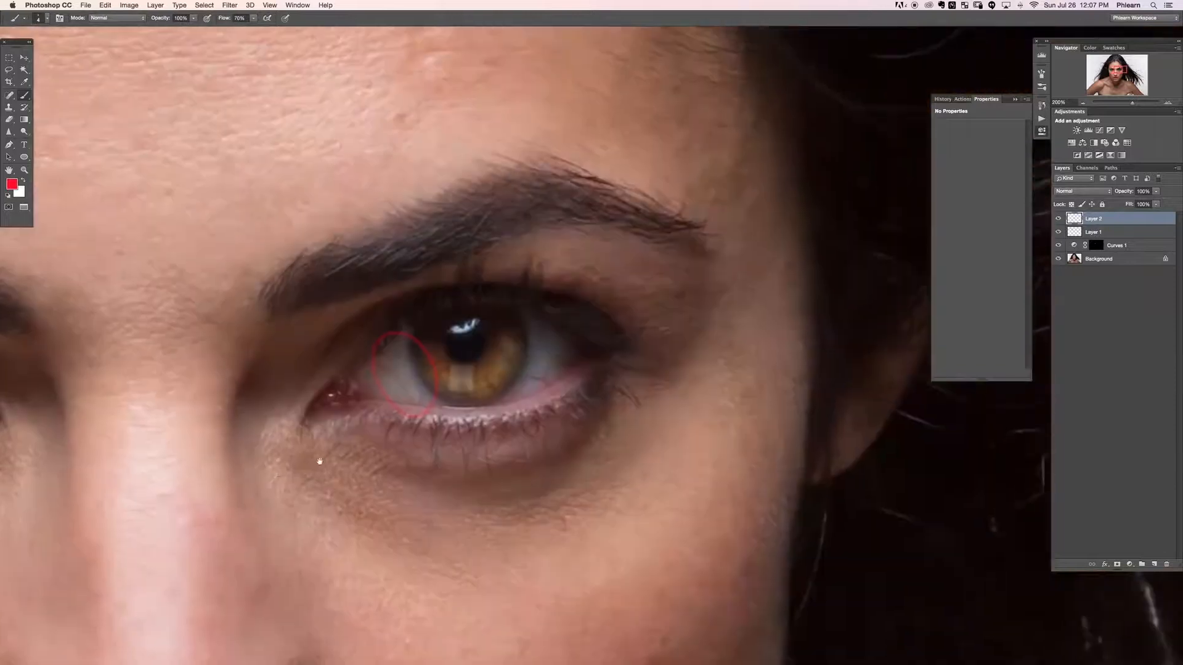
drag(375, 466, 637, 461)
key(Delete)
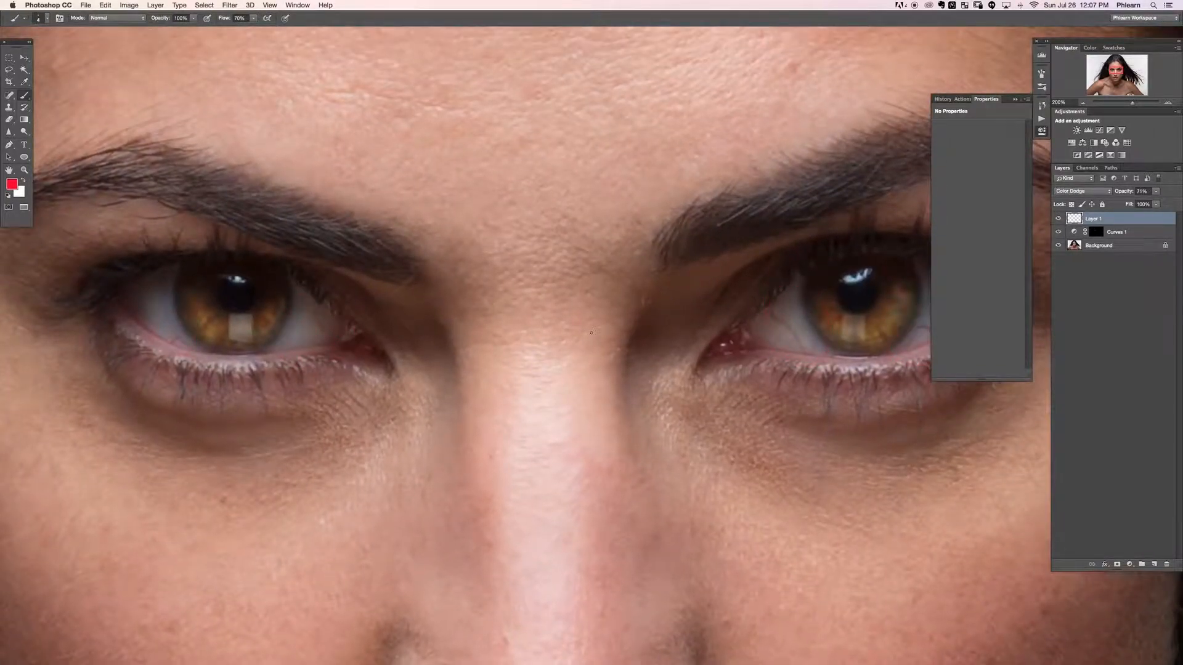
Step: Add an empty layer above the Color Dodge layer and choose the Spot Healing Brush in Normal mode for retouching
key(super+shift+alt+n)
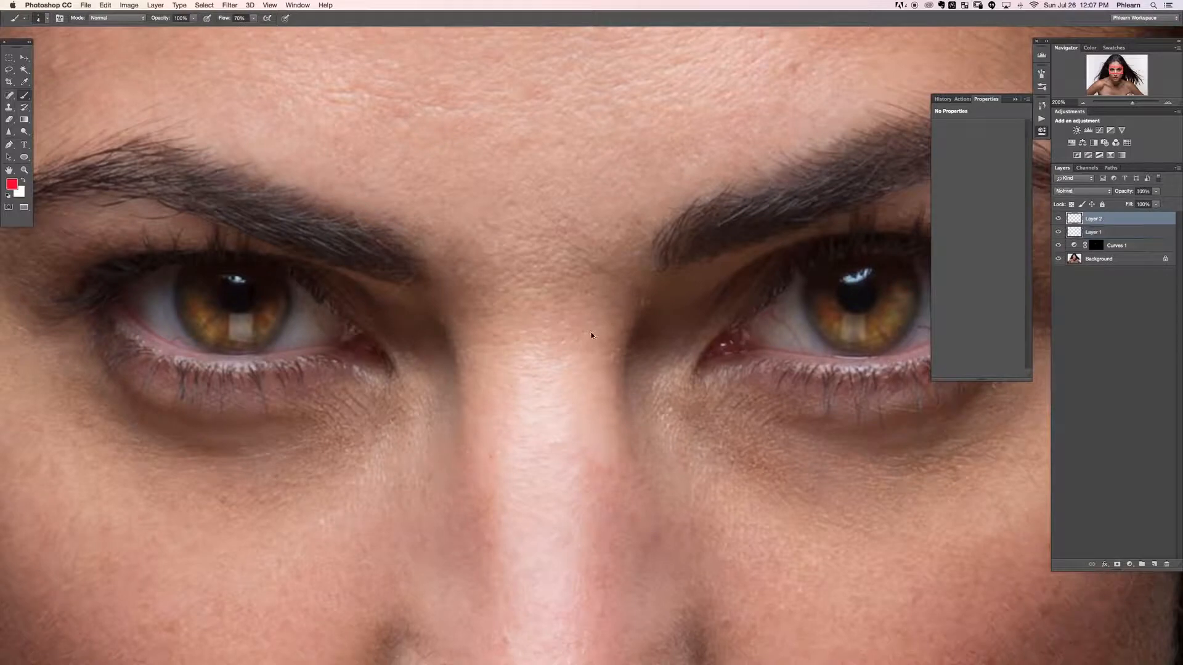
click(10, 106)
click(9, 96)
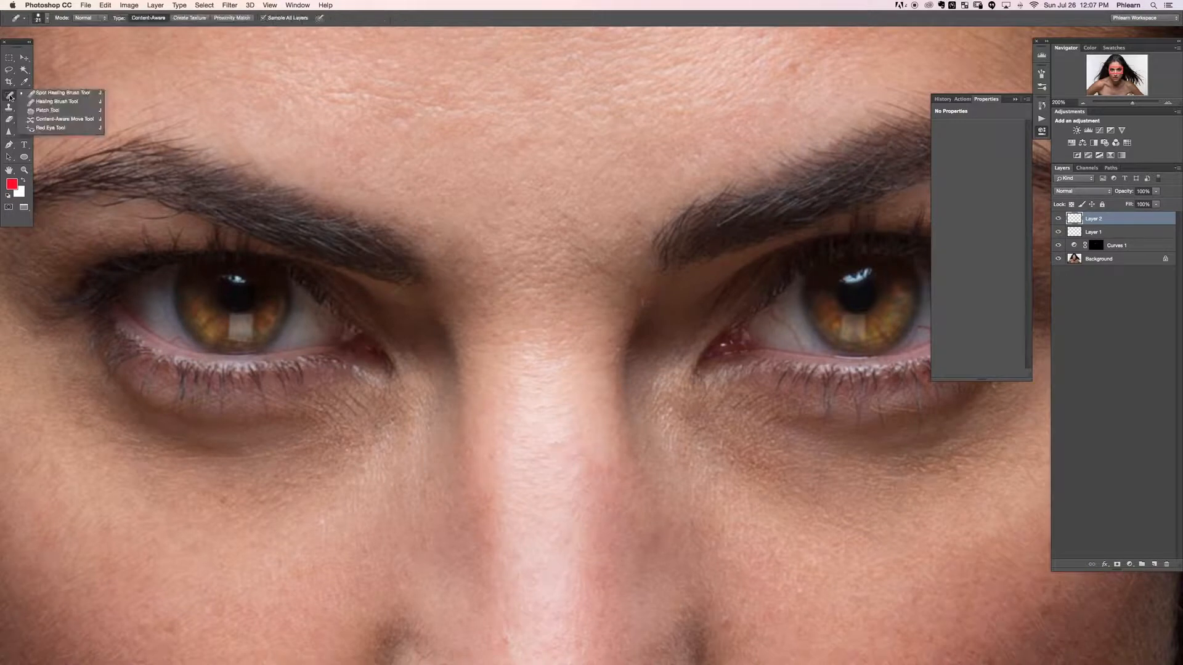
click(42, 93)
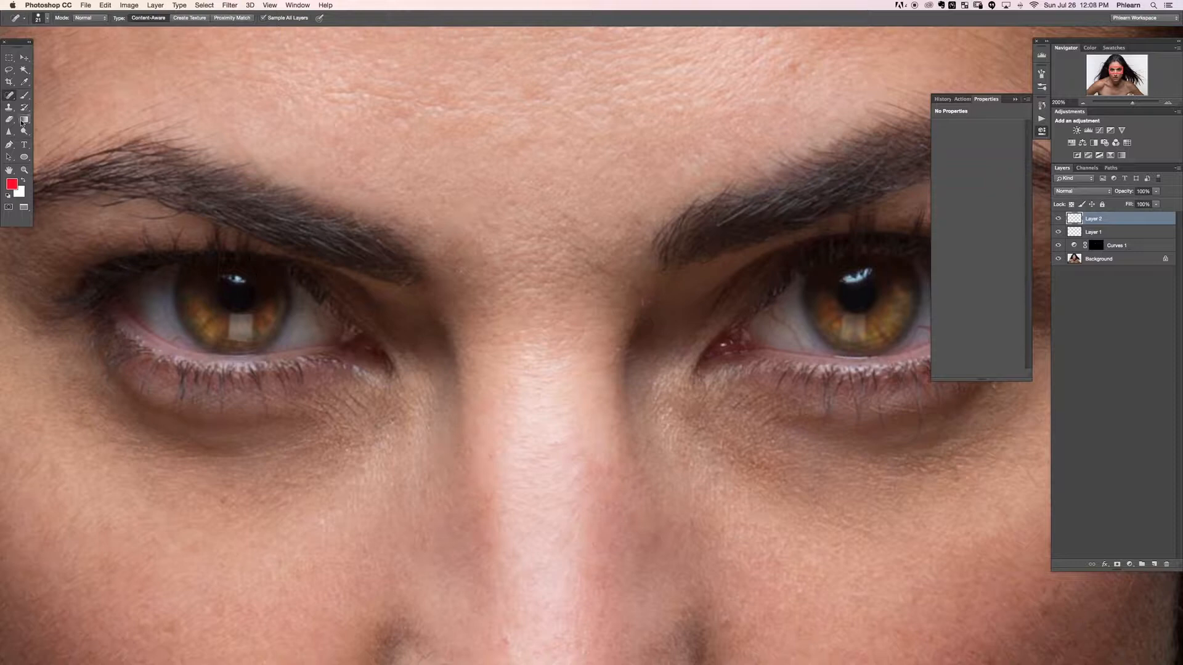
click(102, 18)
click(109, 18)
Step: Heal the red veins and small distractions in and around the subject's right eye with a smaller Spot Healing Brush
drag(281, 333, 348, 315)
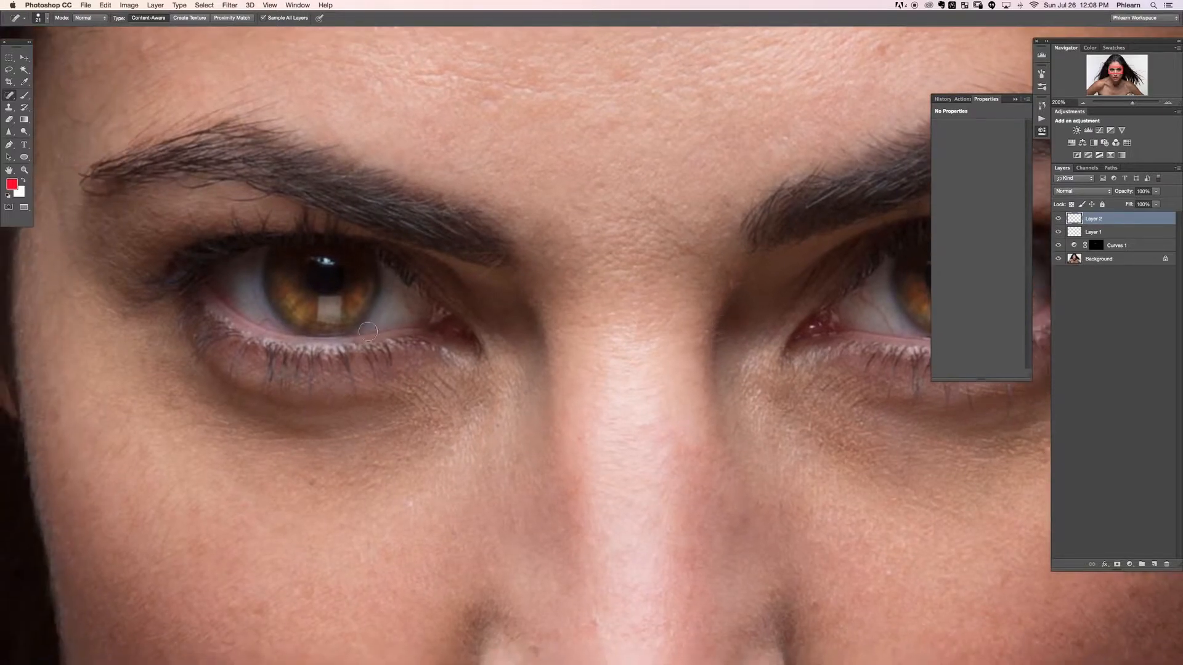
key(bracketleft)
mouse_move(262, 322)
mouse_down()
mouse_move(279, 327)
mouse_move(255, 288)
mouse_up()
drag(474, 276, 487, 277)
drag(218, 197, 271, 197)
mouse_move(628, 407)
mouse_down()
mouse_move(628, 362)
mouse_move(654, 331)
mouse_up()
mouse_move(394, 356)
mouse_down()
mouse_move(276, 370)
mouse_move(300, 380)
mouse_move(311, 374)
mouse_move(275, 364)
mouse_up()
mouse_move(288, 374)
mouse_down()
mouse_move(266, 361)
mouse_move(262, 377)
mouse_move(230, 347)
mouse_up()
Step: Heal the fine skin creases below the inner corner of the subject's right eye
mouse_move(442, 324)
mouse_down()
mouse_move(479, 328)
mouse_move(448, 306)
mouse_move(464, 316)
mouse_move(454, 295)
mouse_move(483, 321)
mouse_move(452, 307)
mouse_move(488, 326)
mouse_move(465, 314)
mouse_up()
drag(457, 335, 457, 323)
drag(450, 328, 452, 298)
drag(432, 311, 448, 293)
drag(436, 340, 450, 328)
mouse_move(443, 347)
mouse_down()
mouse_move(470, 341)
mouse_move(449, 323)
mouse_up()
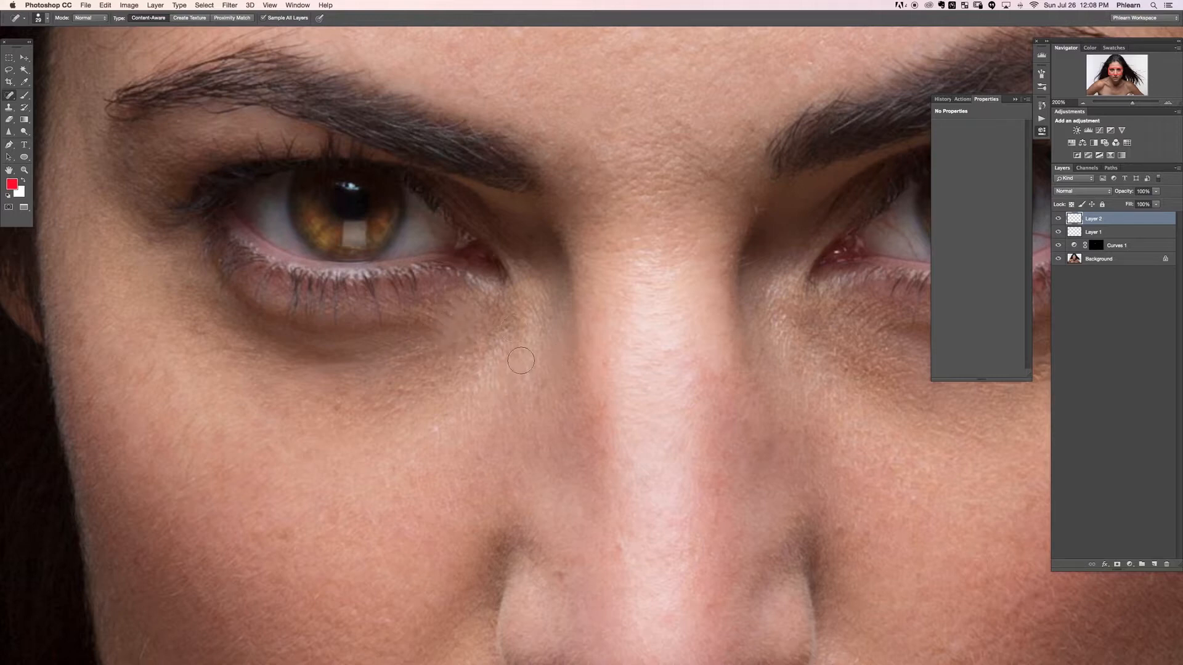
Step: Heal the red veins in the white of the subject's left eye with the Spot Healing Brush
key(e)
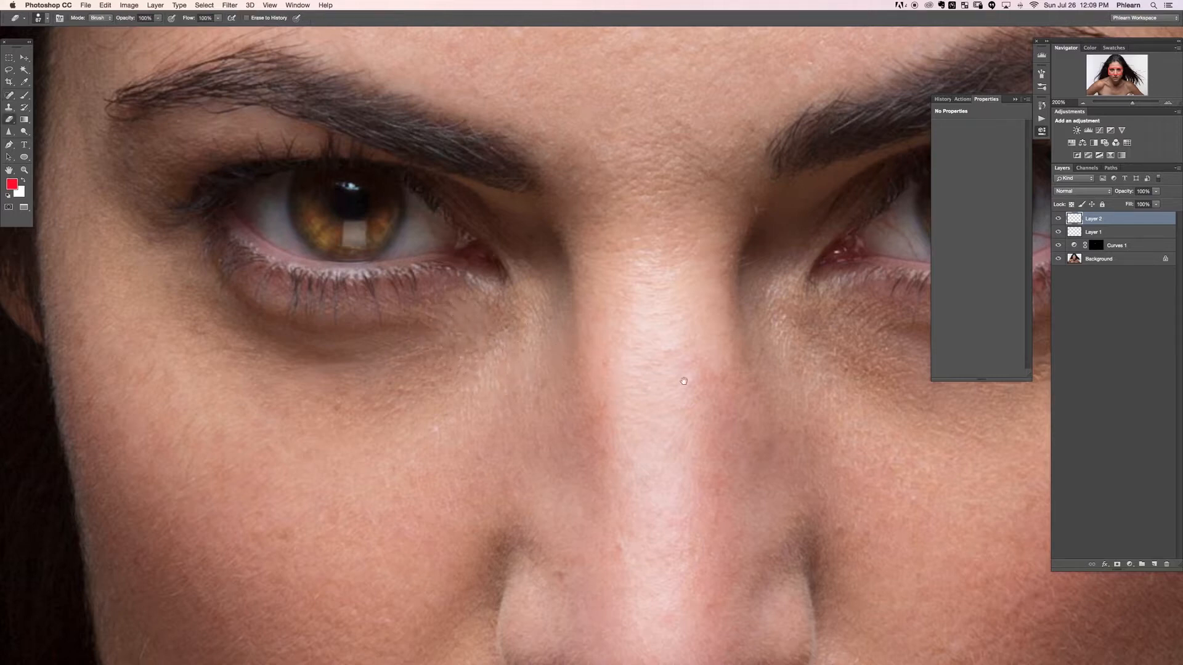
scroll(487, 339, right, 10)
key(j)
mouse_move(591, 268)
mouse_down()
mouse_move(538, 304)
mouse_move(573, 274)
mouse_move(568, 284)
mouse_up()
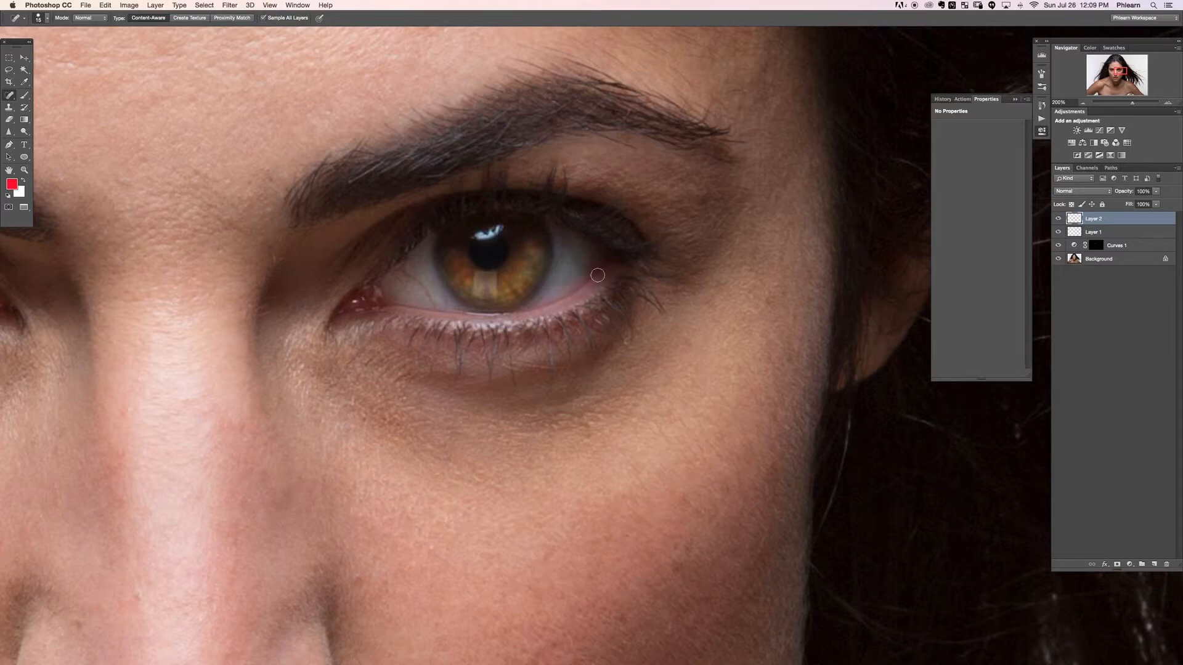
mouse_move(412, 284)
mouse_down()
mouse_move(427, 285)
mouse_move(432, 300)
mouse_move(394, 272)
mouse_up()
Step: Compare the face with the healing layer hidden and shown from a wider view
key(super+minus)
key(super+minus)
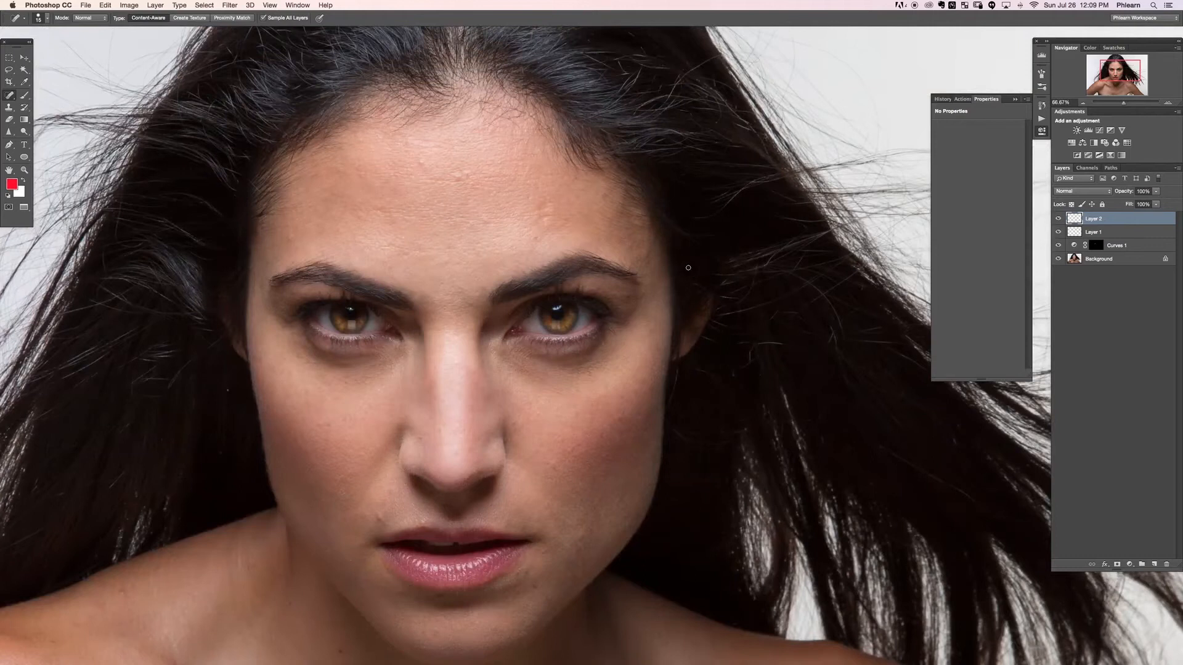
click(1058, 219)
click(1059, 219)
click(1060, 220)
click(1060, 220)
Step: Add another empty layer above the healing layer and switch to the Brush tool for work on the eyes
key(super+plus)
key(super+plus)
drag(317, 385, 634, 427)
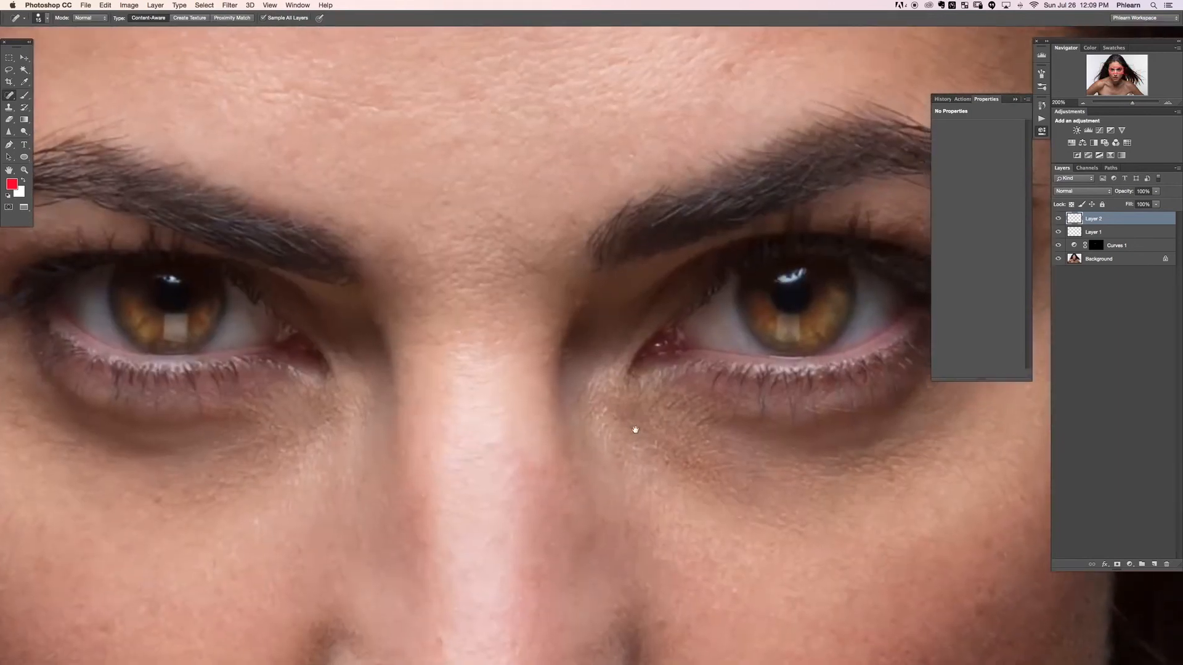
key(alt+shift+super+n)
key(b)
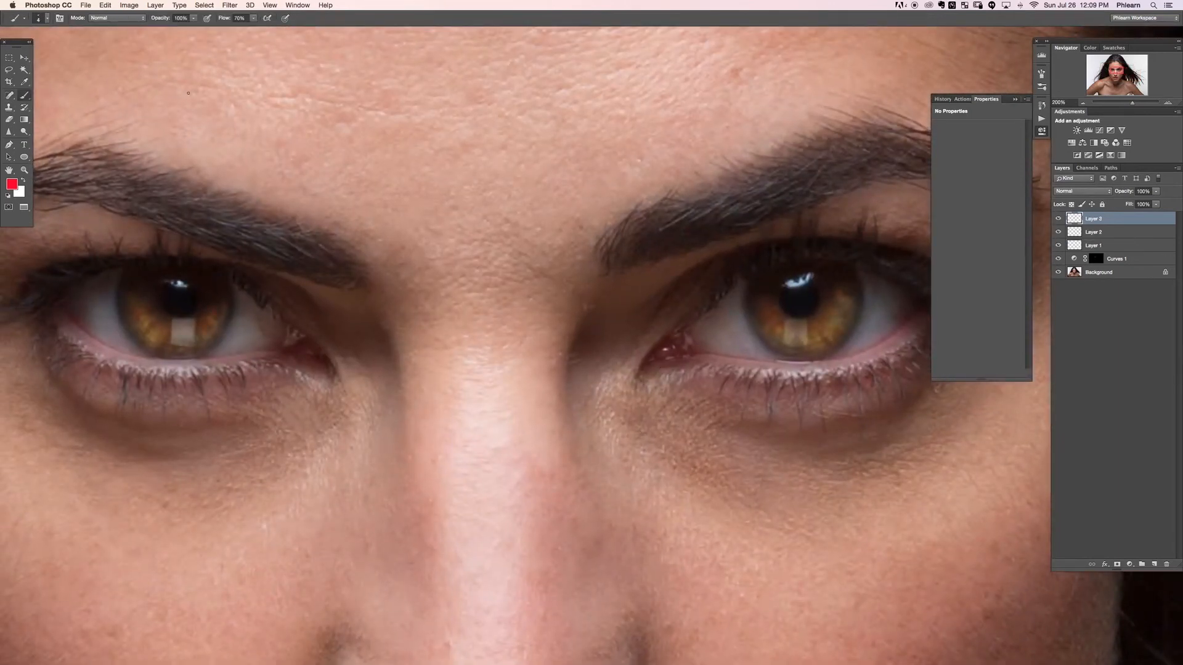
scroll(264, 328, left, 3)
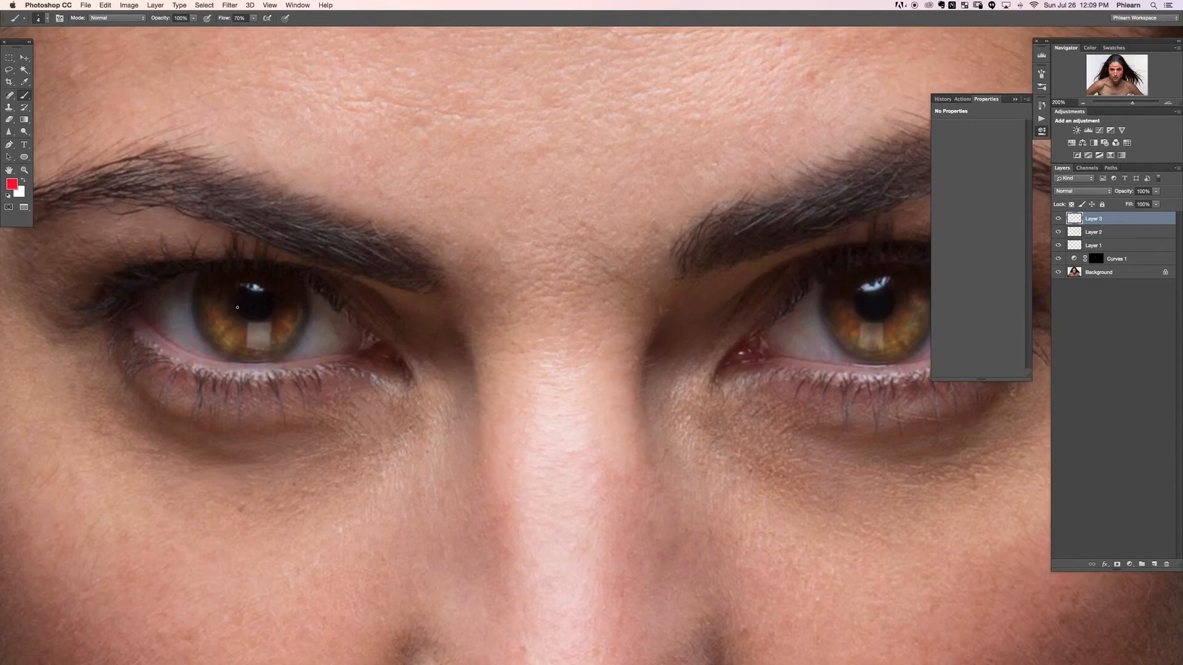